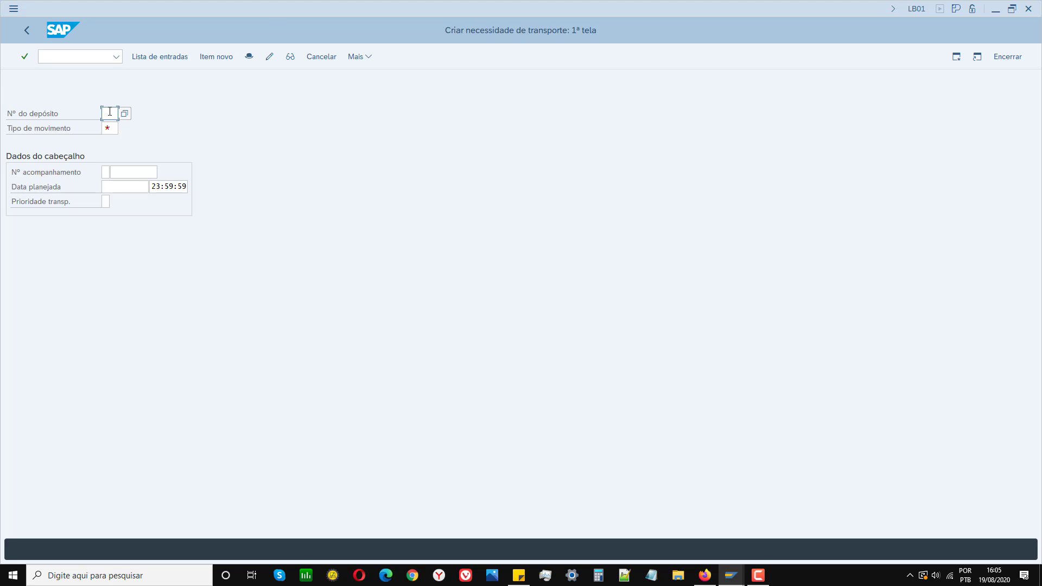
Set the warehouse number to 001 and the movement type to 201 (SM centro de custo).
type("001")
left_click(124, 114)
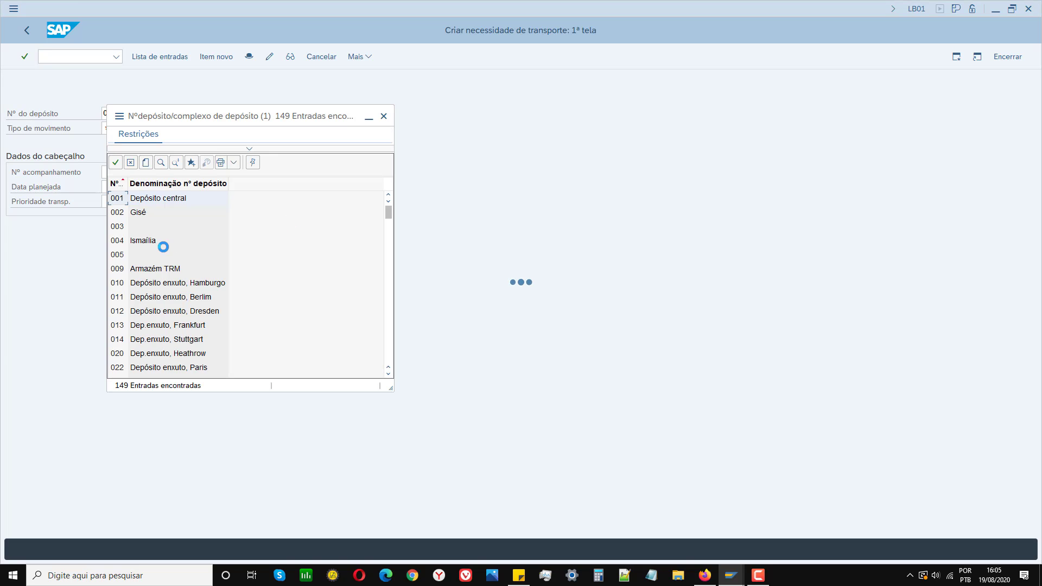
left_click(115, 163)
left_click(109, 128)
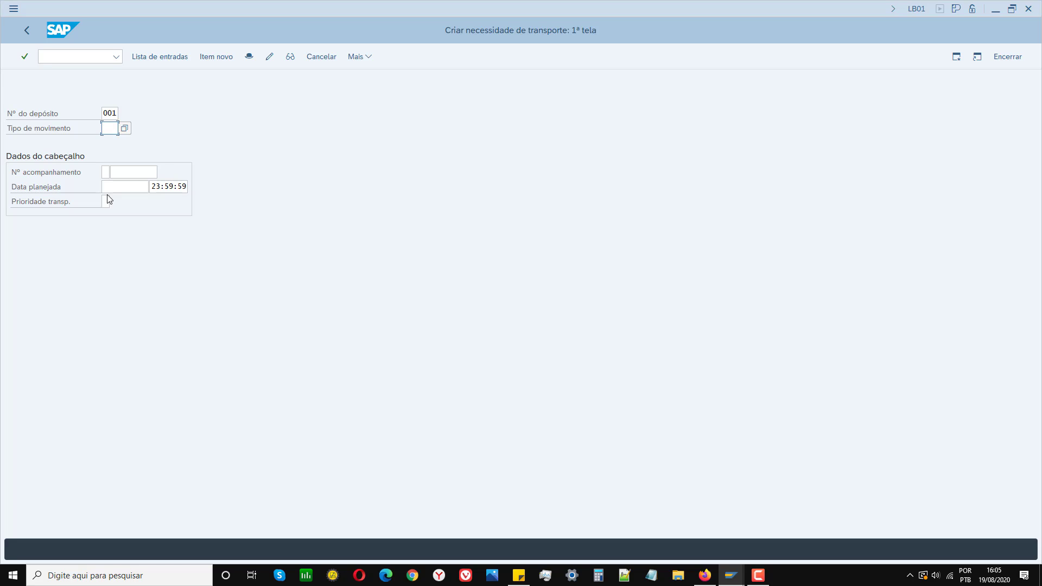
type("201")
left_click(125, 128)
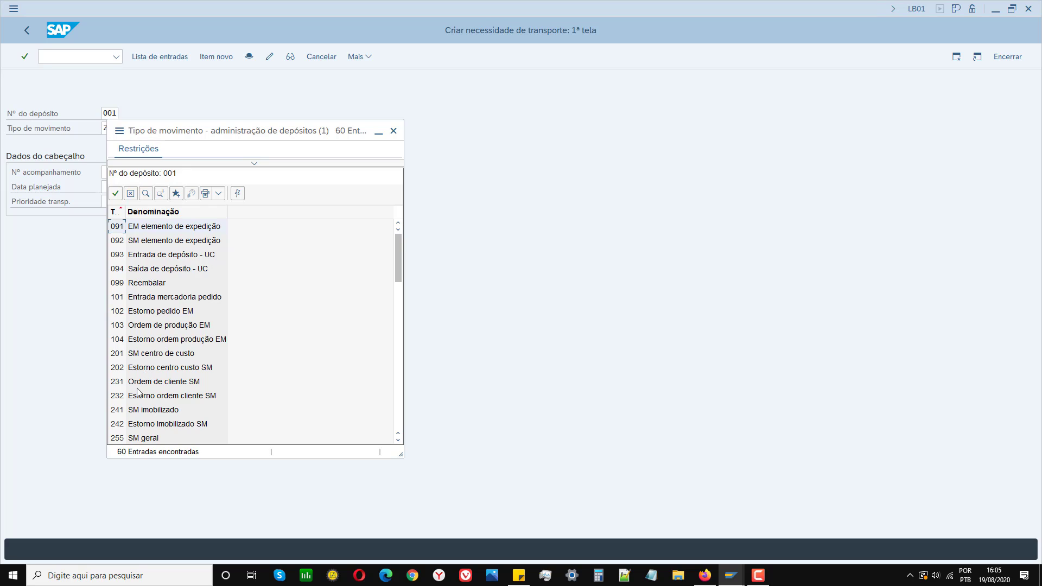
left_click(149, 355)
left_click(116, 194)
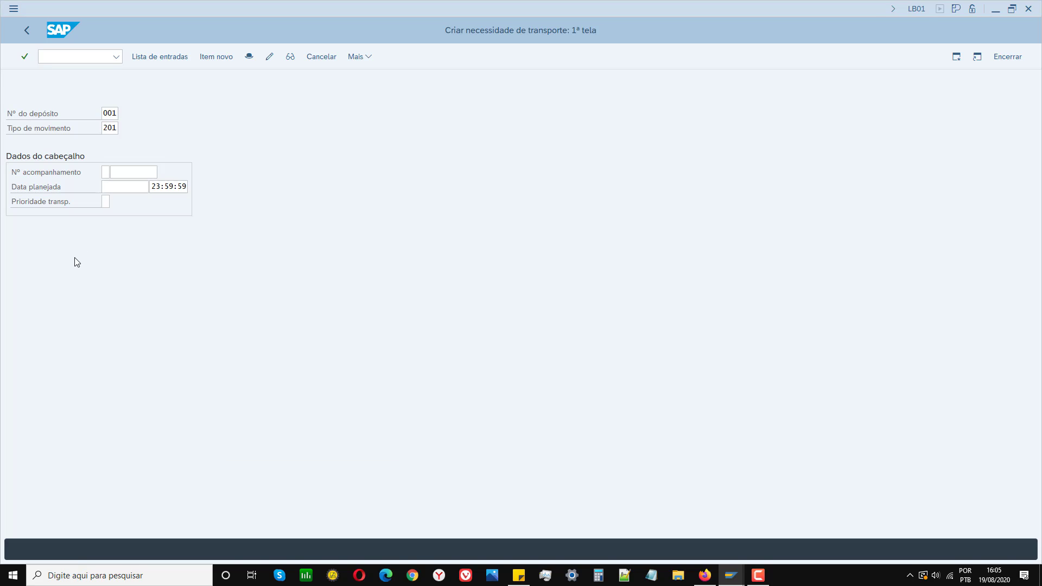
Enter 34567 as the tracking number in the header data and proceed to the collective item entry.
left_click(122, 174)
type("34567")
left_click(24, 57)
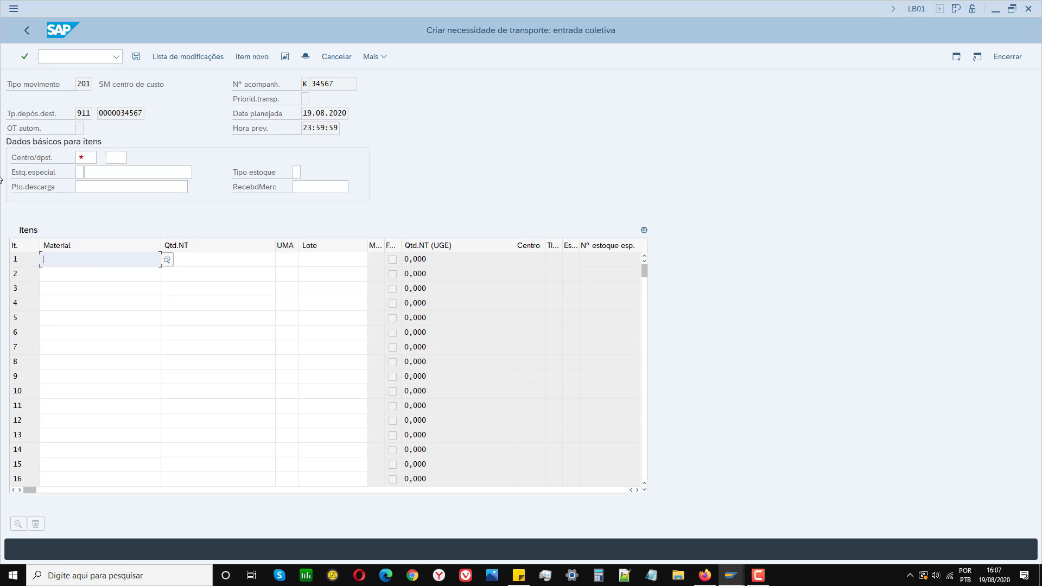
left_click(765, 576)
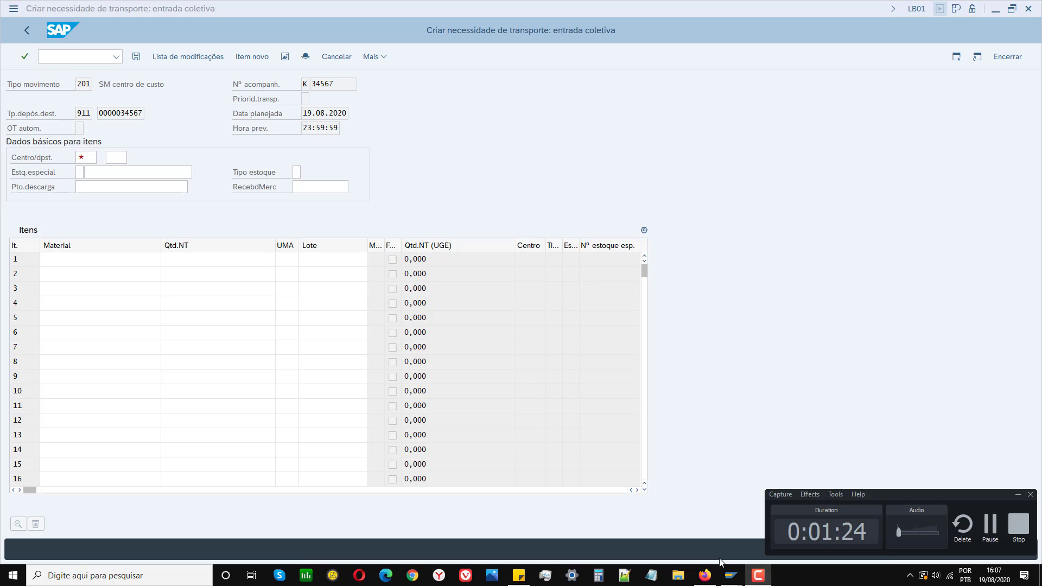
left_click(1018, 494)
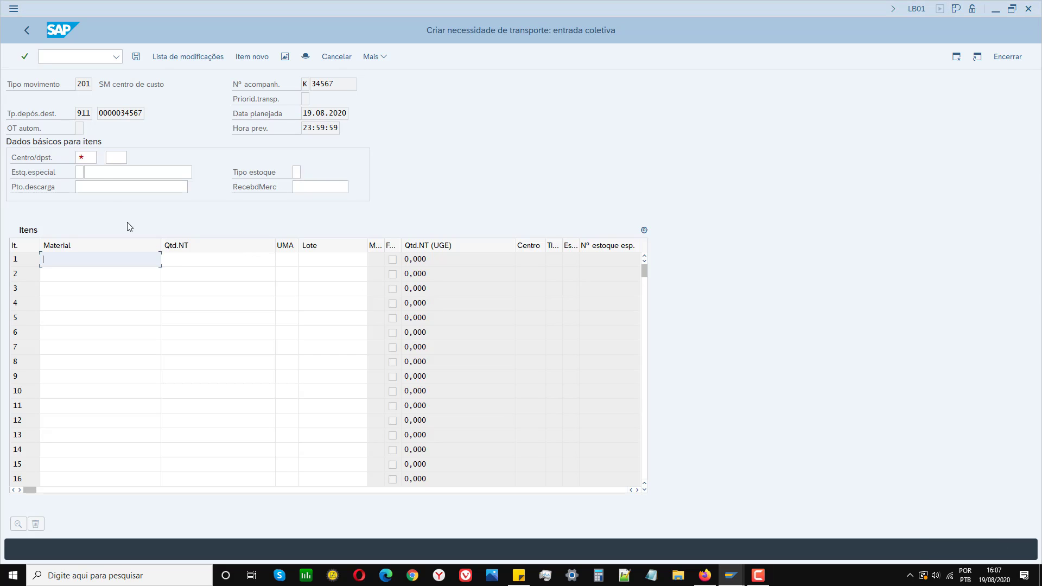
Set the plant to 1100 and the storage location to 0088 in the basic item data.
left_click(86, 159)
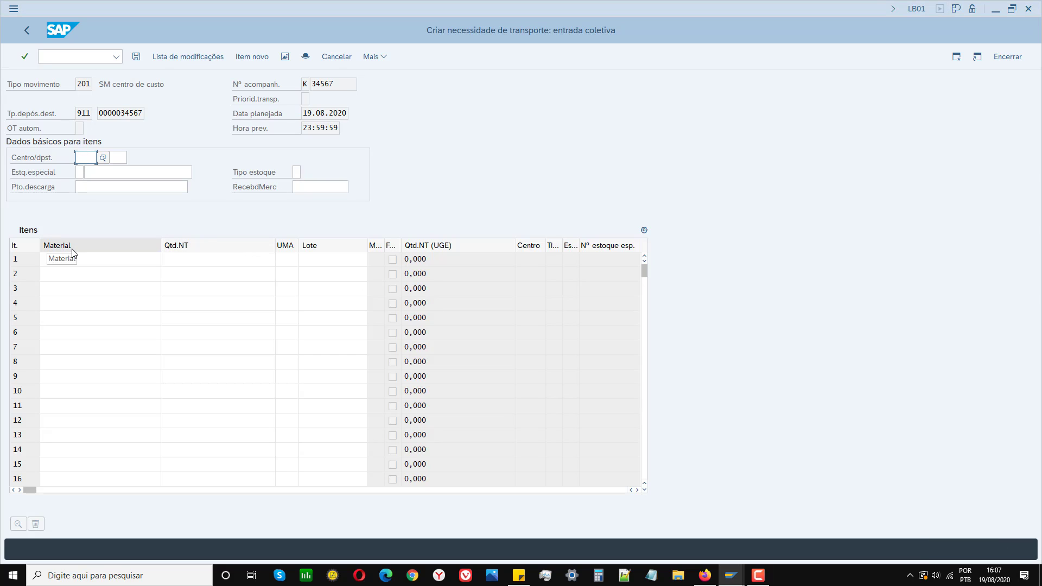
type("1100")
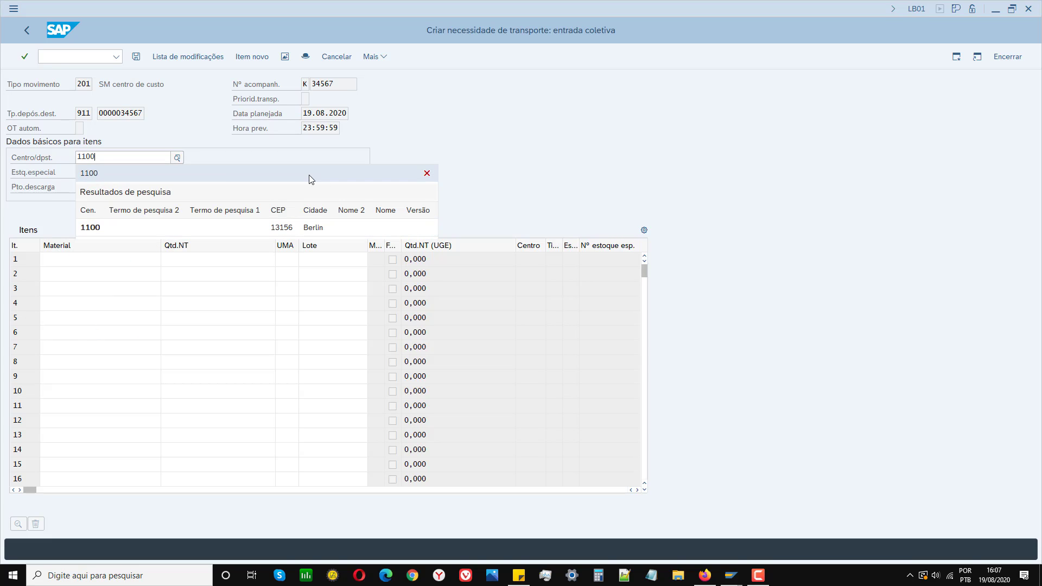
left_click(154, 226)
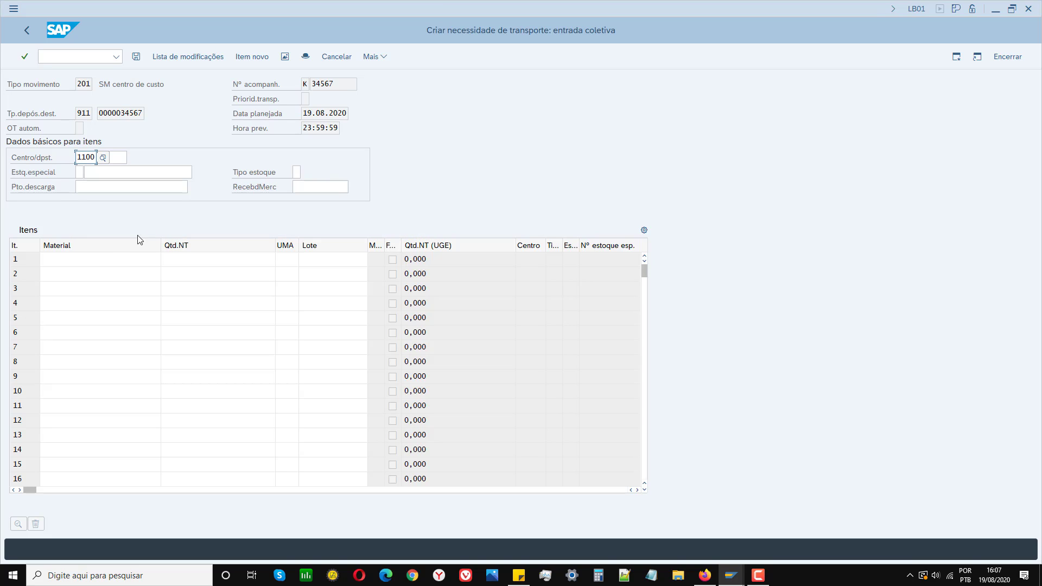
left_click(125, 162)
type("00")
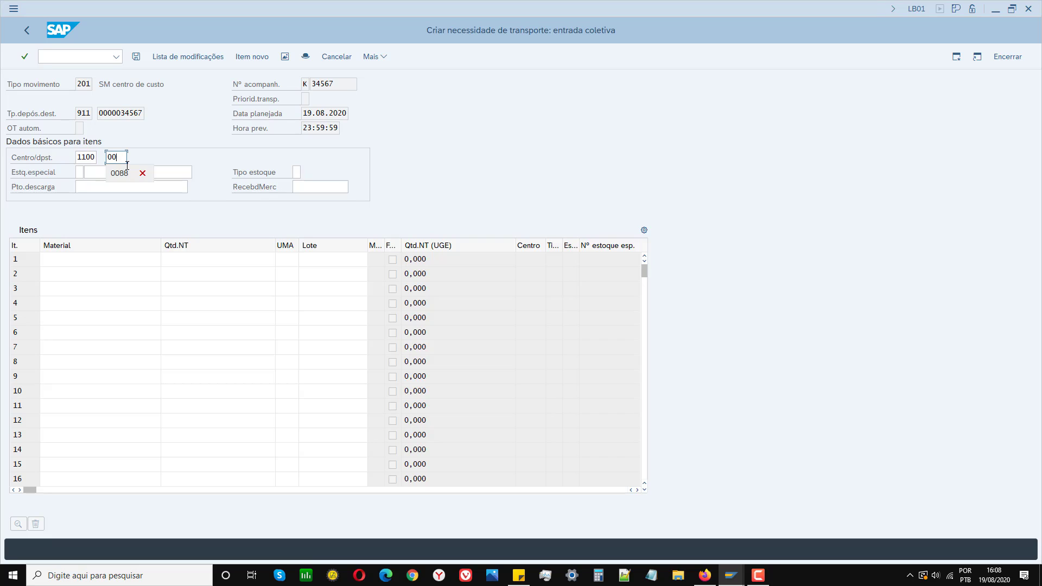
type("88")
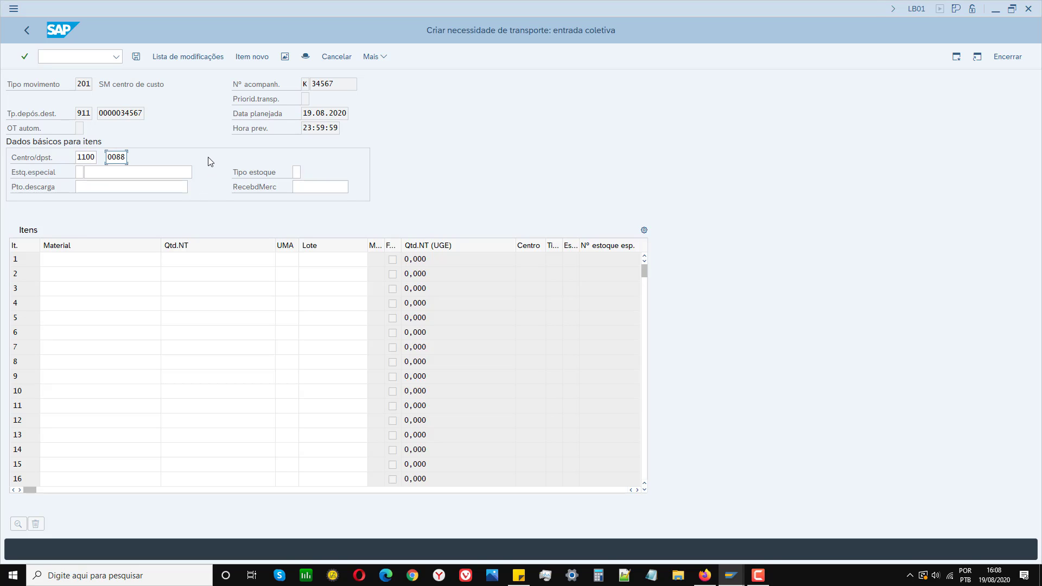
Enter material 1020 with quantity 2 as item 1 and save the transfer requirement.
left_click(63, 263)
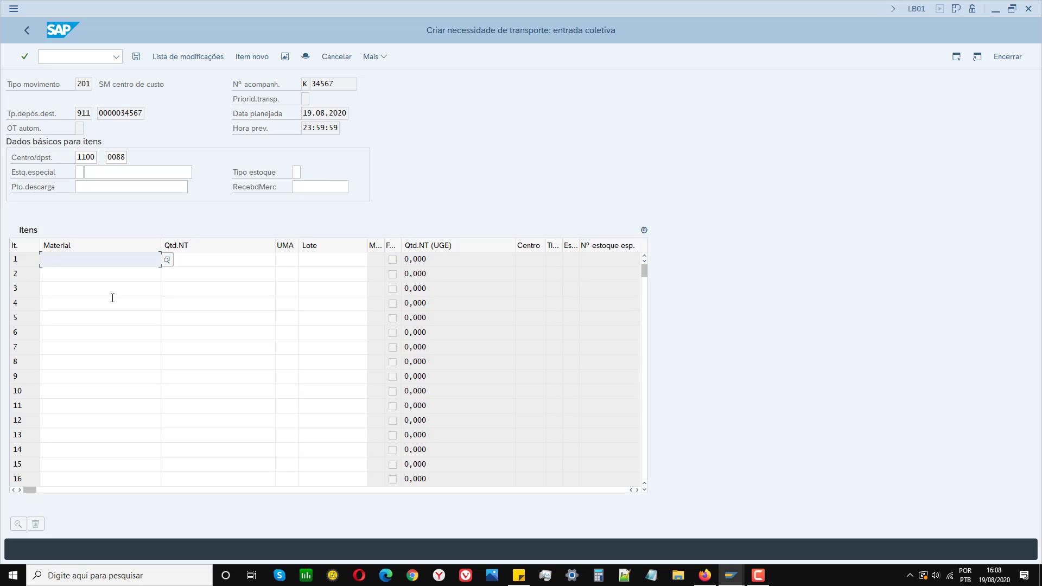
type("1020")
key("Return")
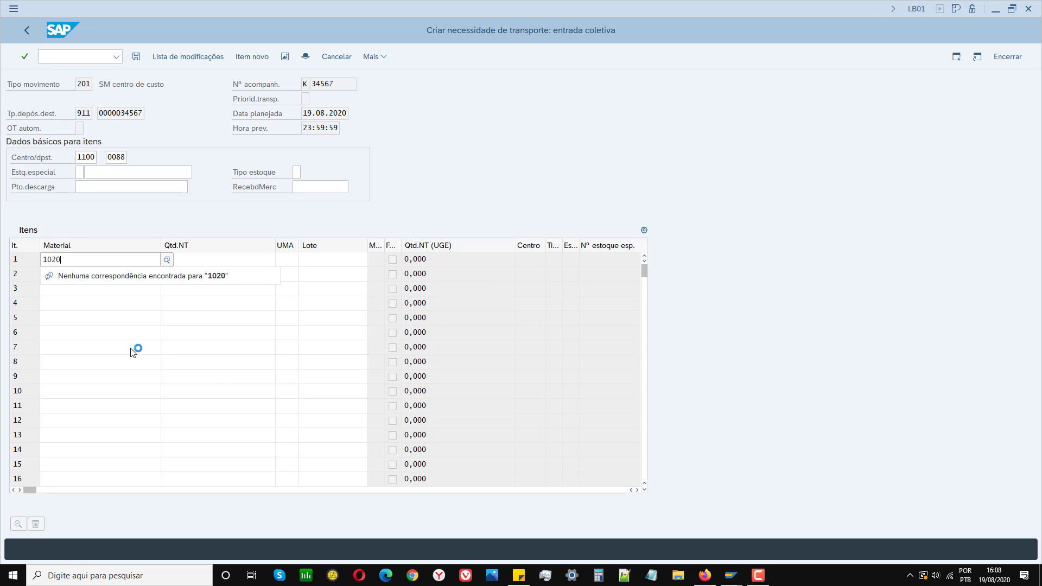
left_click(132, 353)
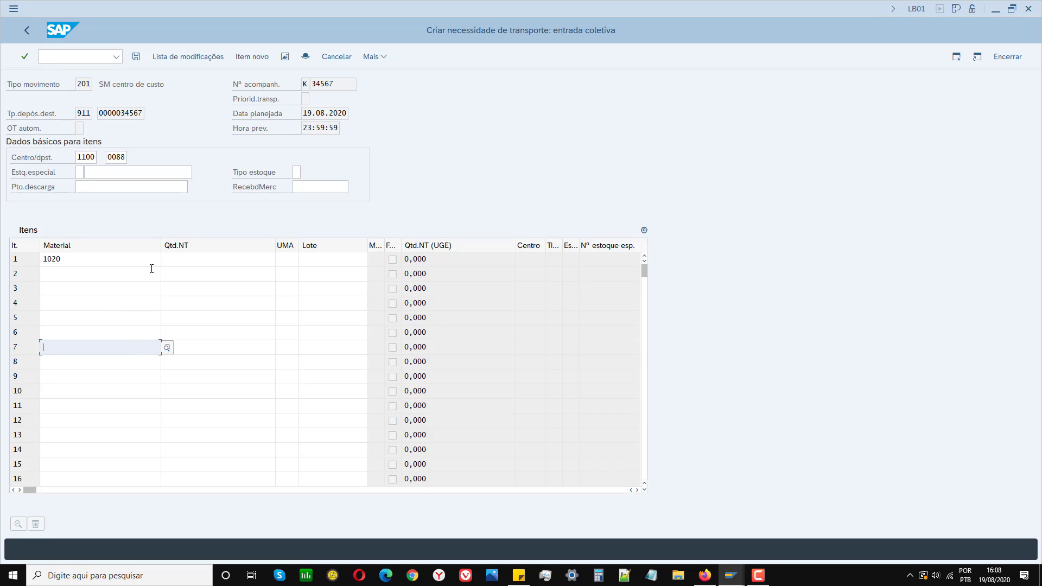
left_click(172, 263)
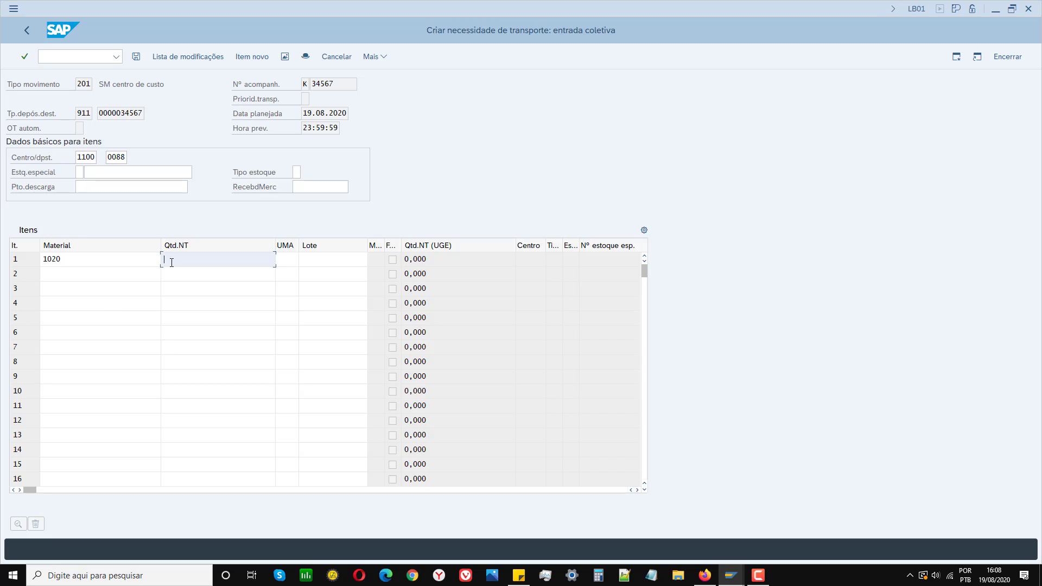
left_click(77, 260)
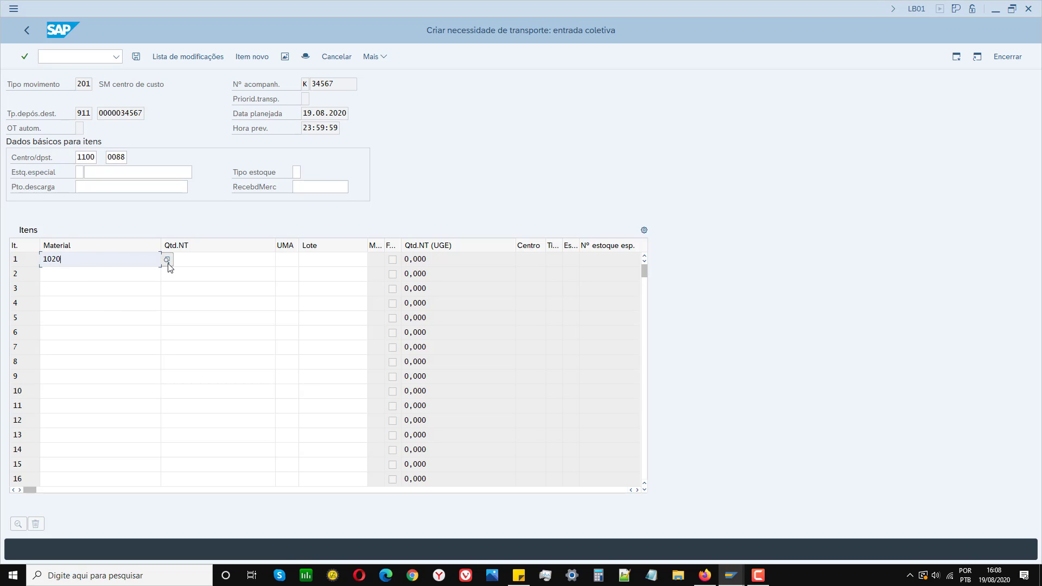
key("Return")
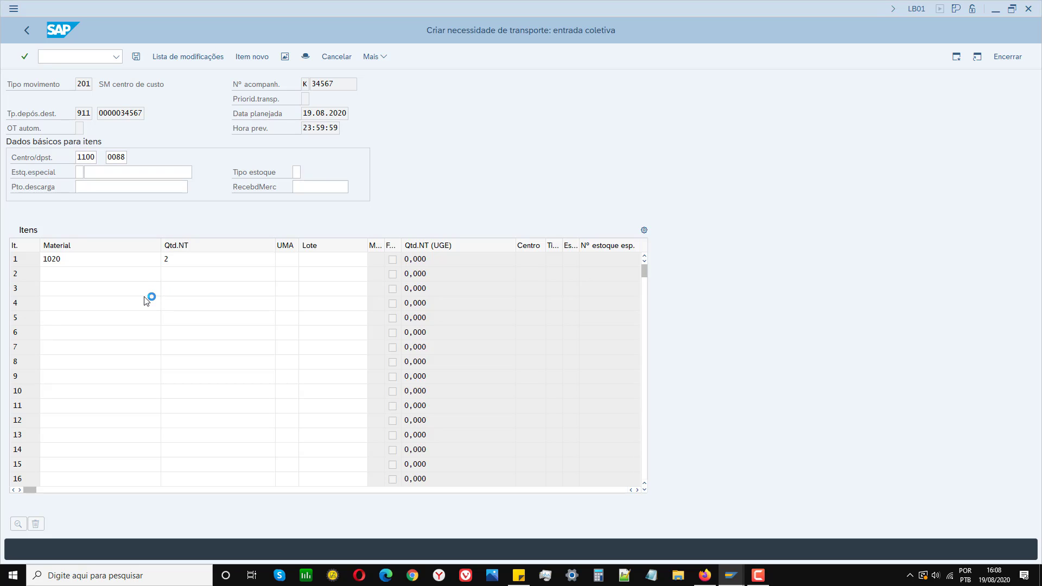
key("Escape")
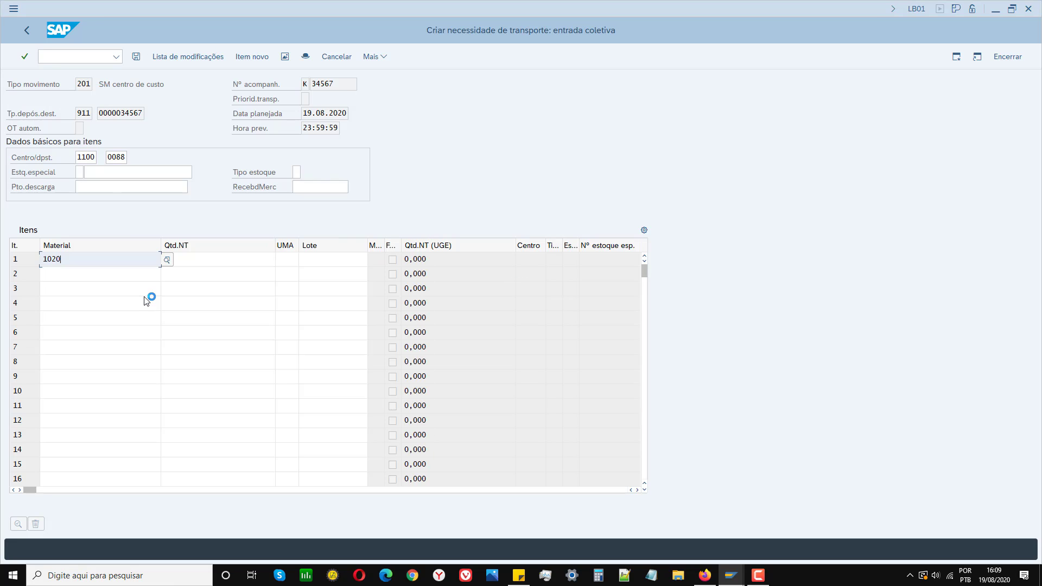
key("Tab")
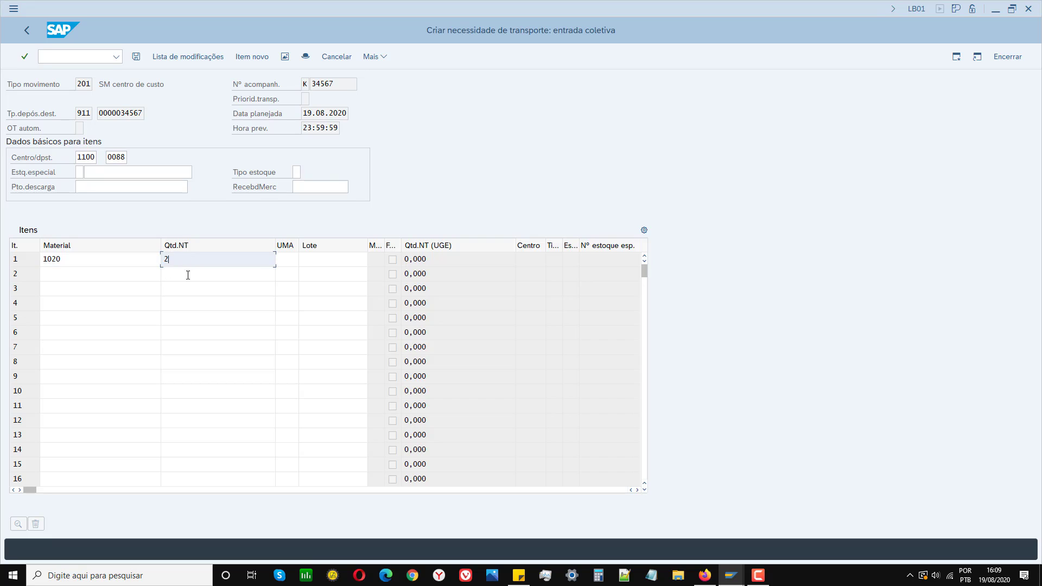
left_click(25, 56)
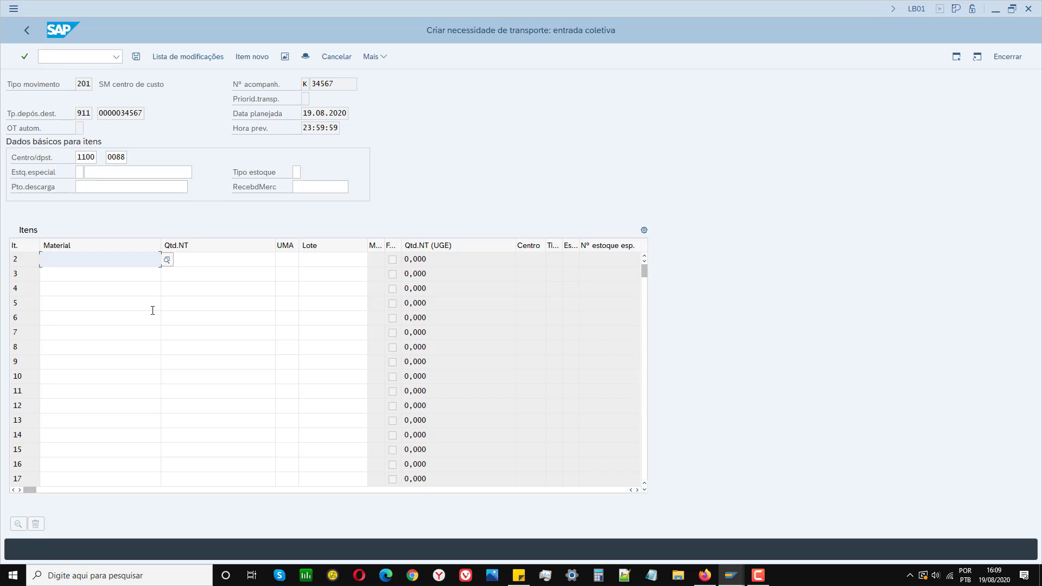
left_click(136, 57)
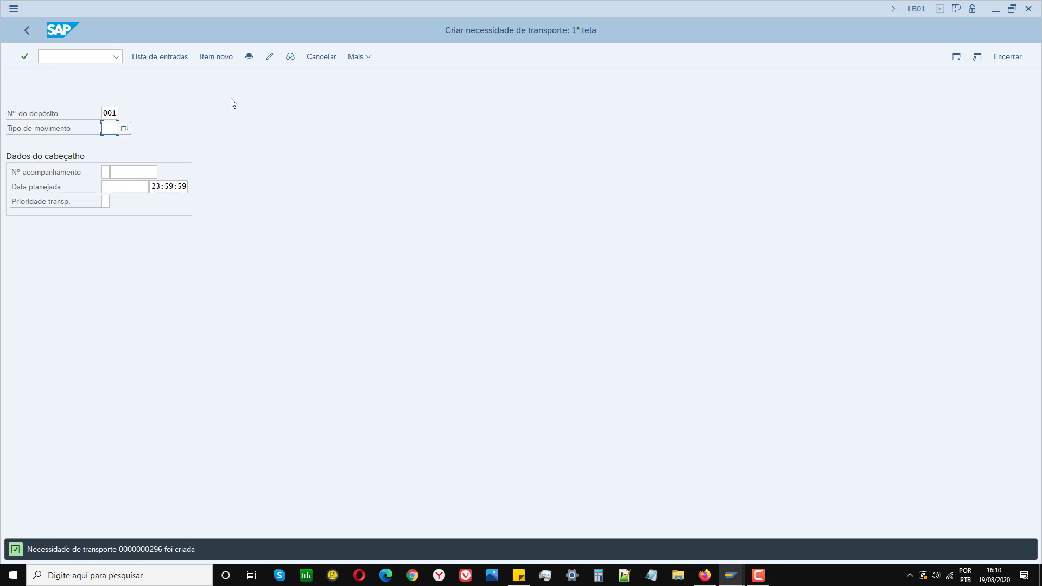
Switch to transaction LB03 and display the item list of the saved transfer requirement in warehouse 001.
left_click(70, 54)
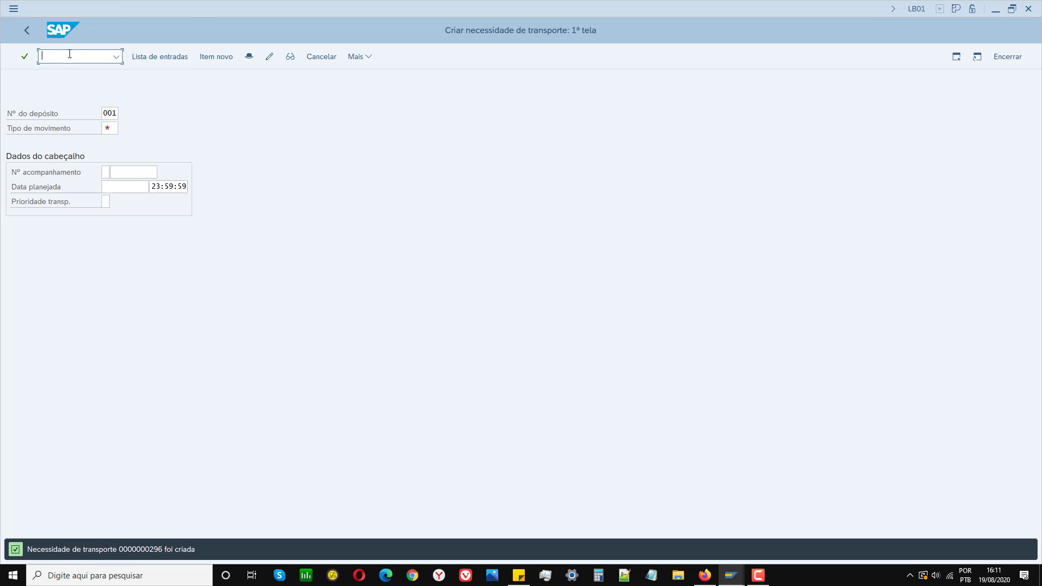
type("/nl")
double_click(69, 55)
left_click(764, 583)
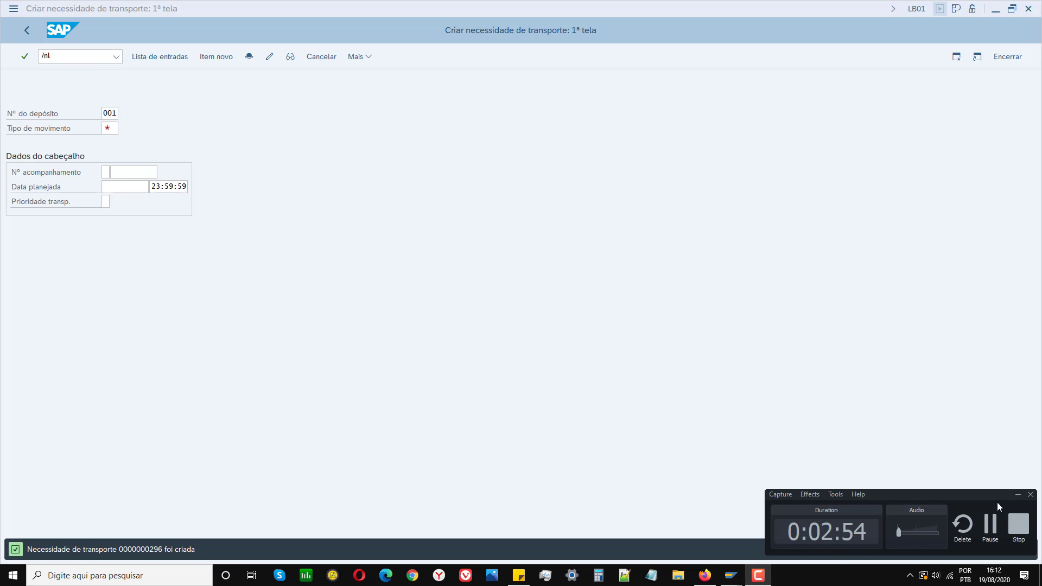
left_click(1018, 494)
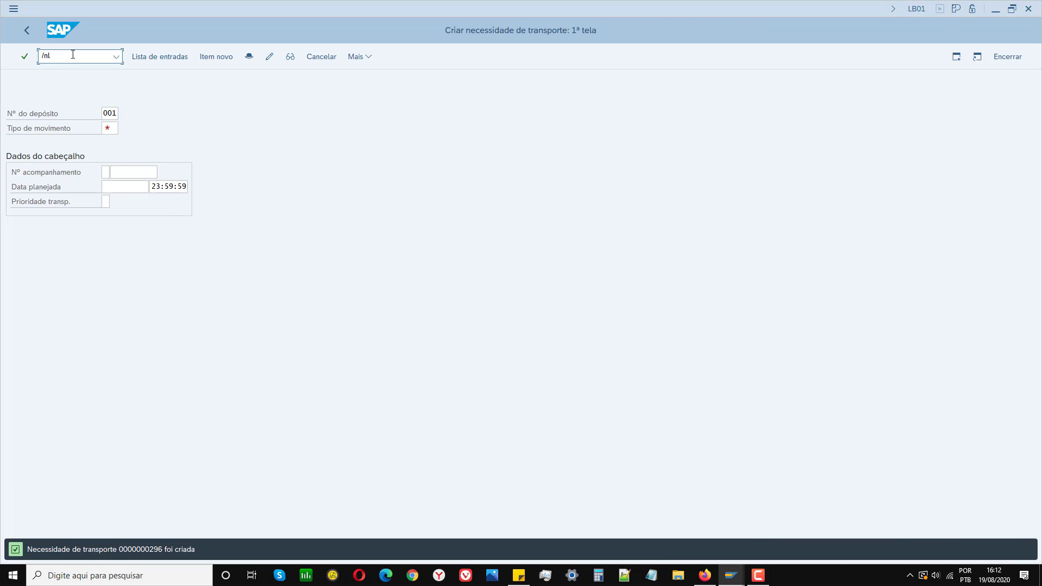
key("BackSpace")
key("BackSpace")
type("NLB02")
key("Return")
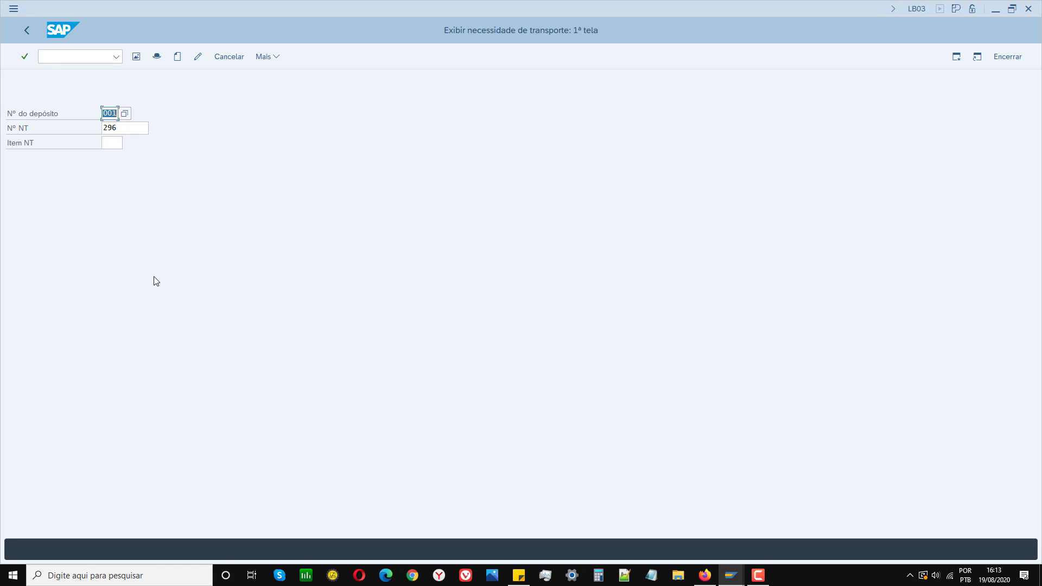
left_click(128, 123)
key("Return")
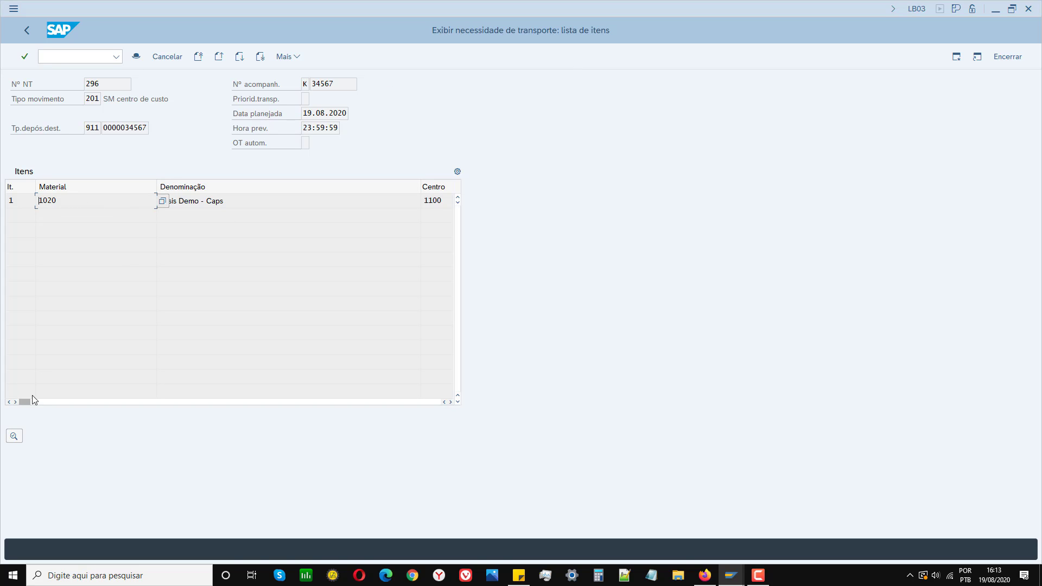
Narrow the Material, Denominação, Qtd.NT and Lote columns in the item list so more columns fit.
left_click_drag(155, 187, 91, 186)
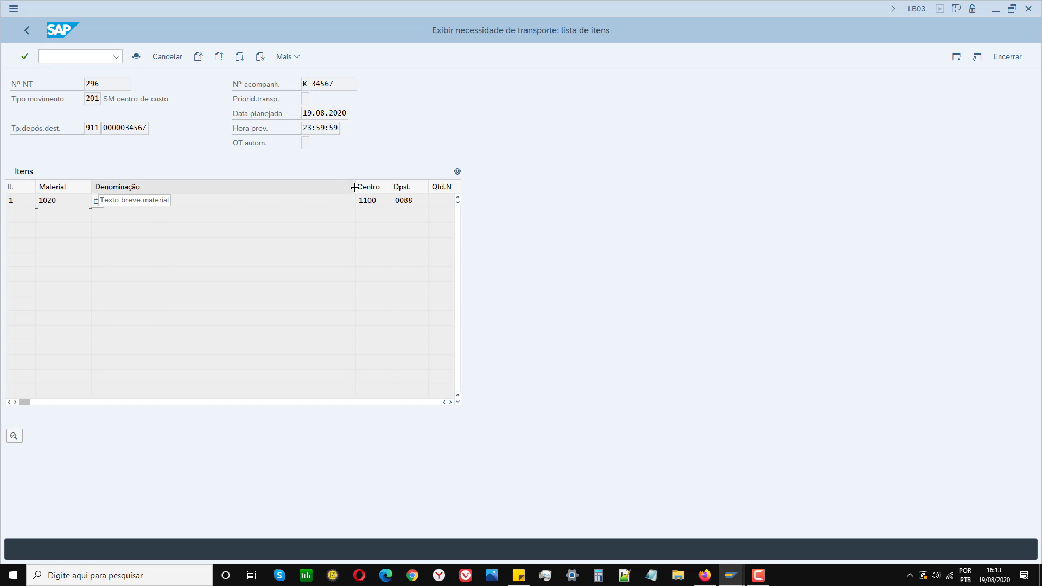
left_click_drag(353, 188, 180, 187)
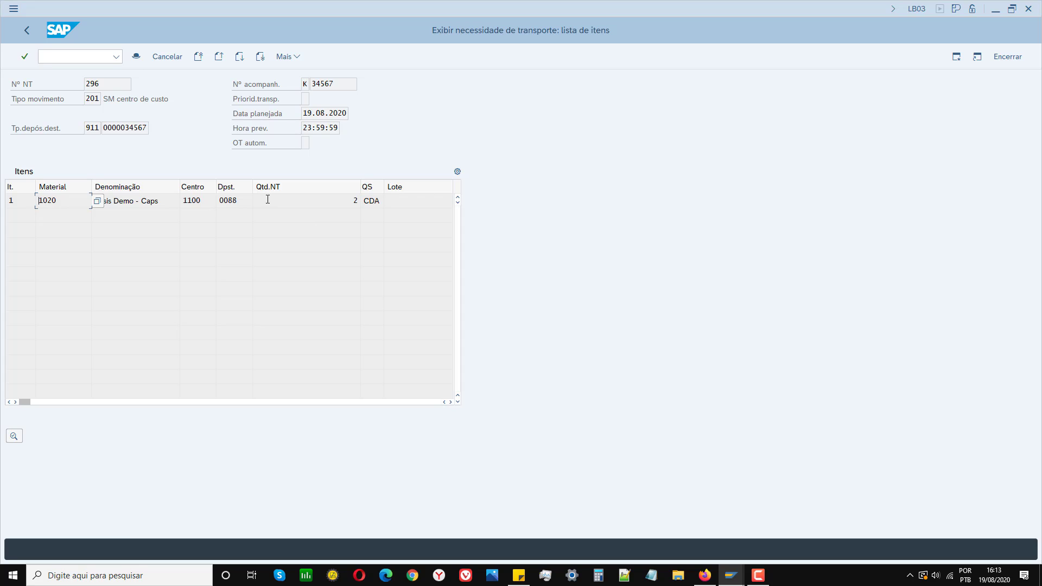
left_click_drag(359, 186, 315, 186)
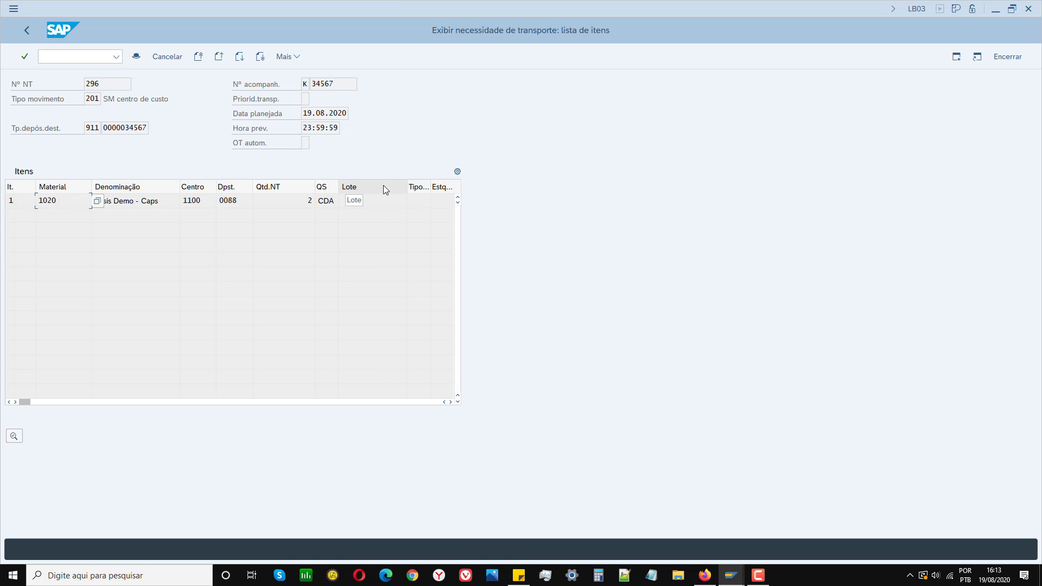
left_click_drag(407, 186, 381, 186)
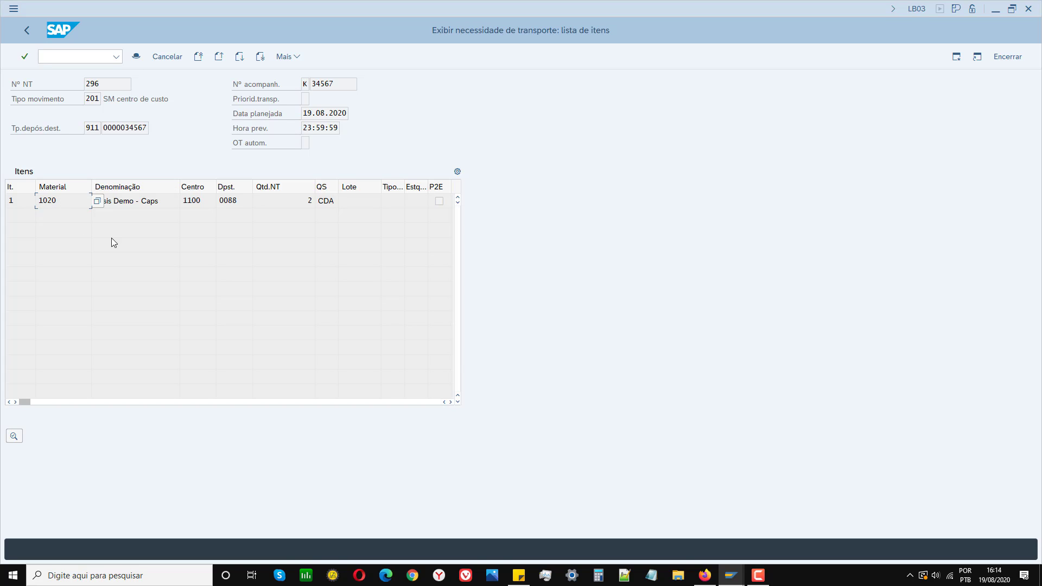
left_click(137, 201)
Switch to transaction LT04 for creating a transfer order from the requirement, and view the available Processo options.
left_click(65, 58)
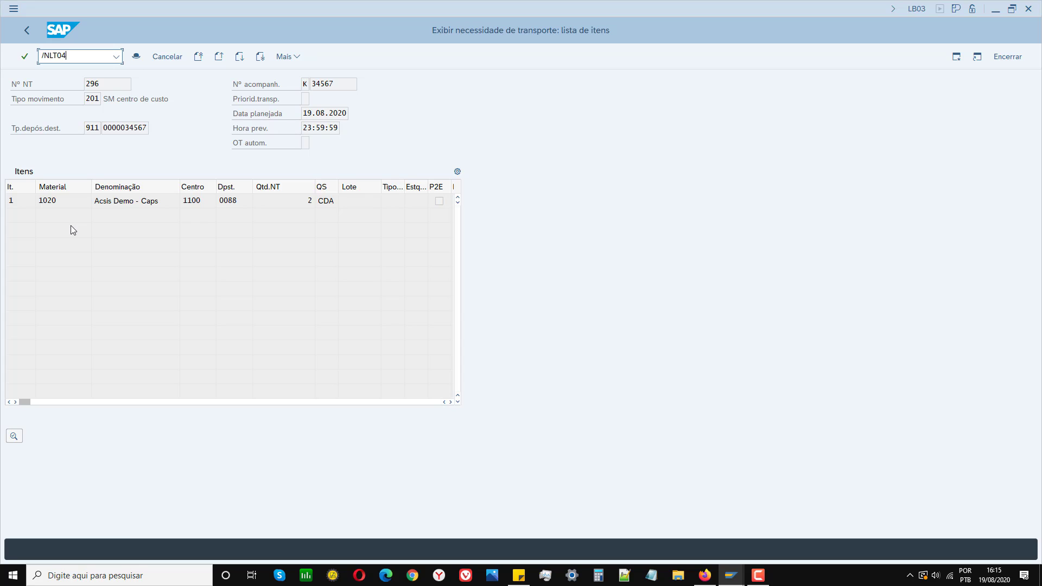
key("Return")
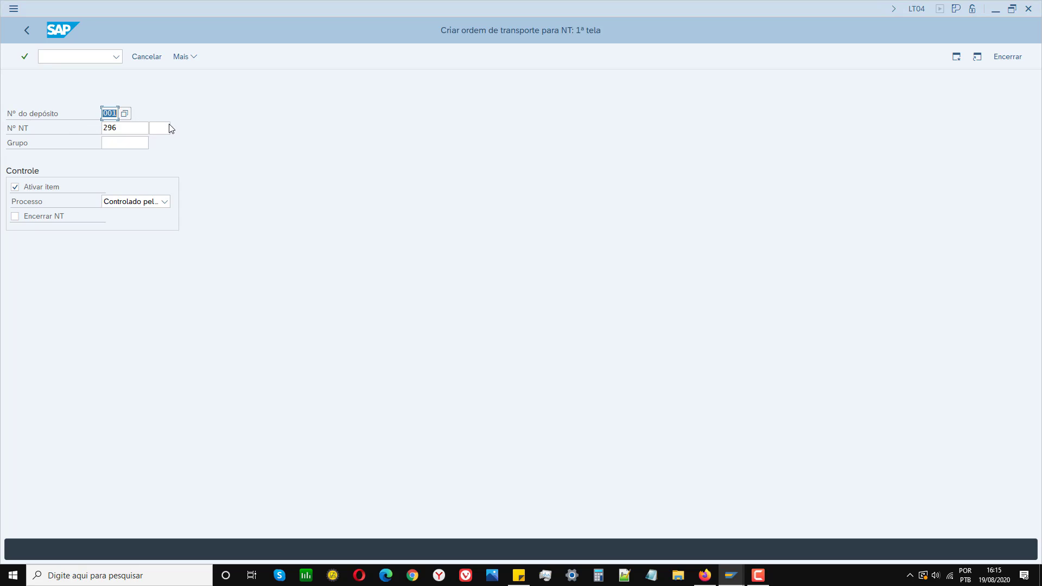
left_click(164, 202)
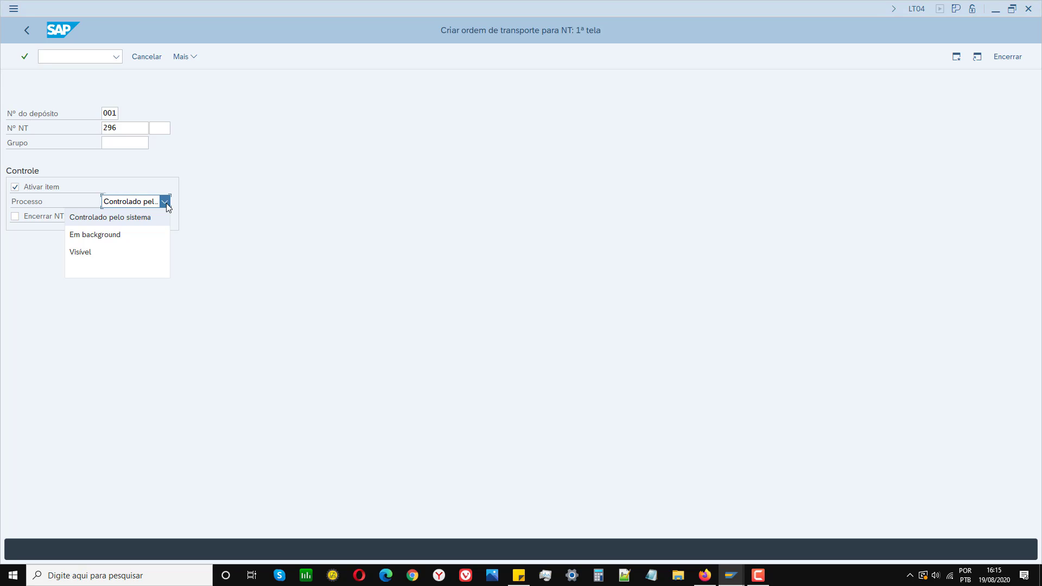
left_click(166, 202)
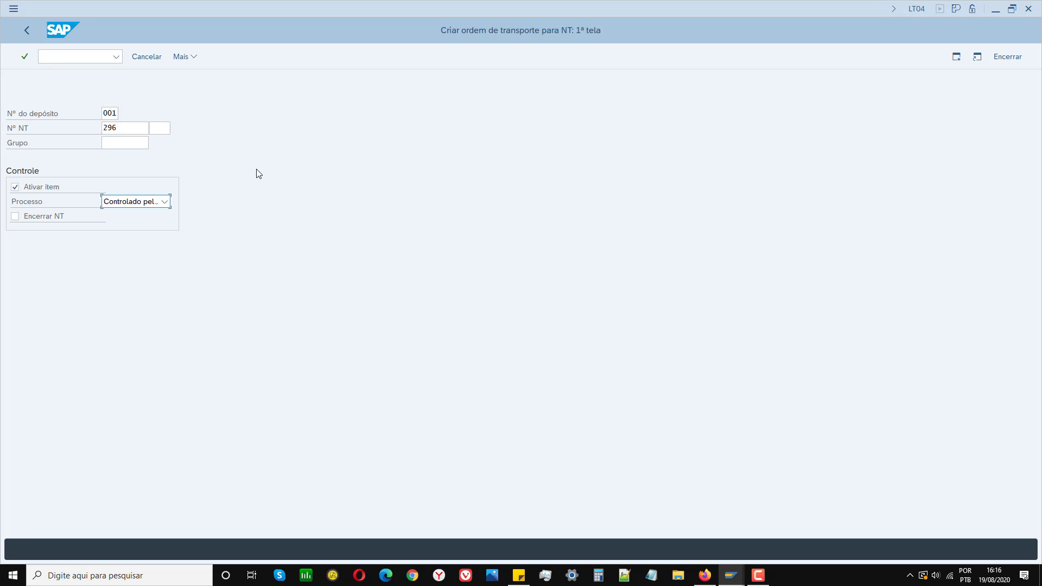
Open the withdrawal preparation for the transfer requirement, check the storage type search sequence, and generate the transfer order item for material 1020.
left_click(125, 130)
key("Return")
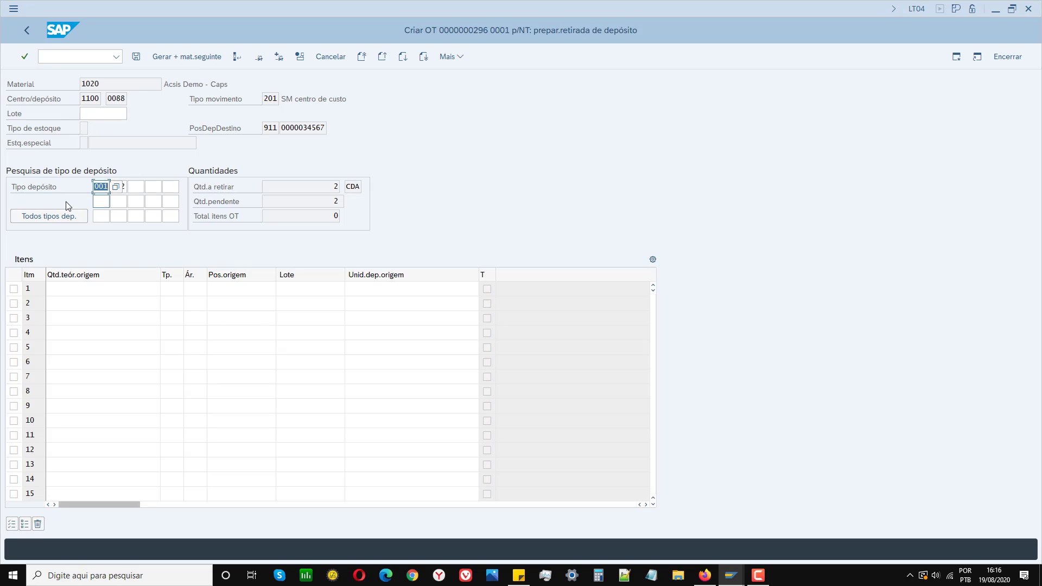
left_click(136, 200)
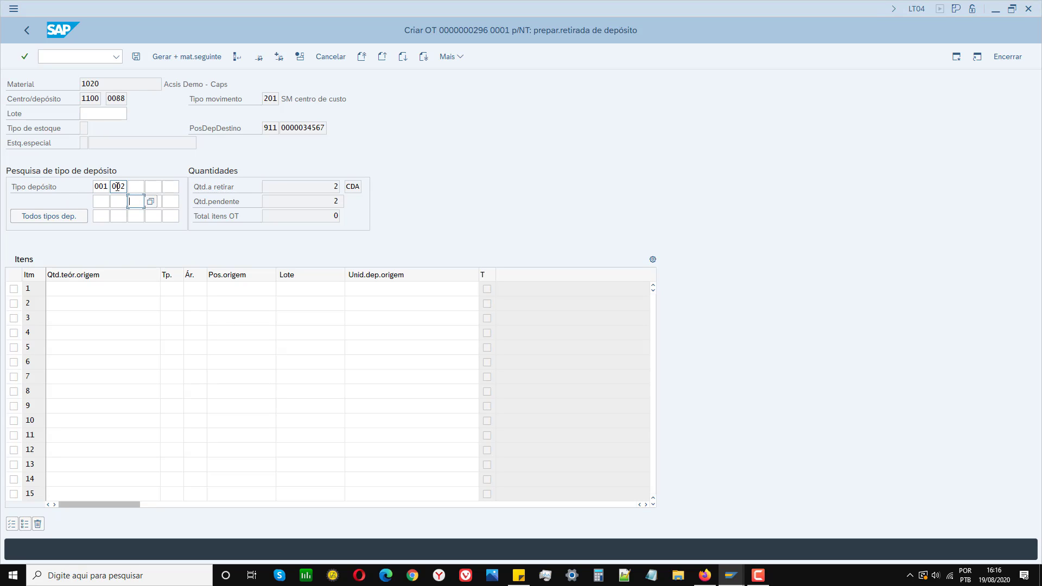
left_click(117, 187)
left_click(170, 56)
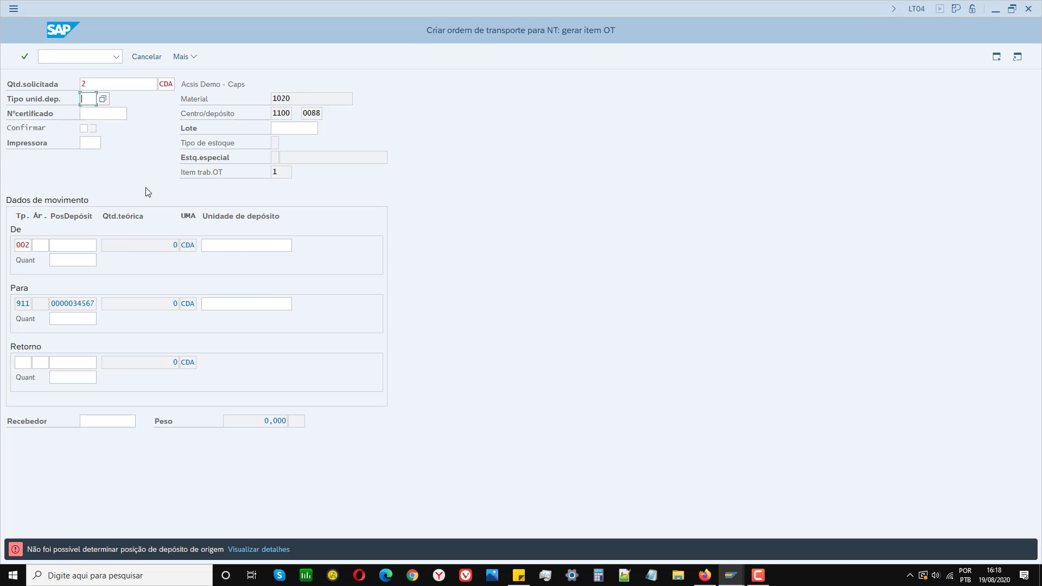
Try to generate the transfer order item with the requested quantity set to 1.
key("shift+Tab")
type("0")
left_click(185, 56)
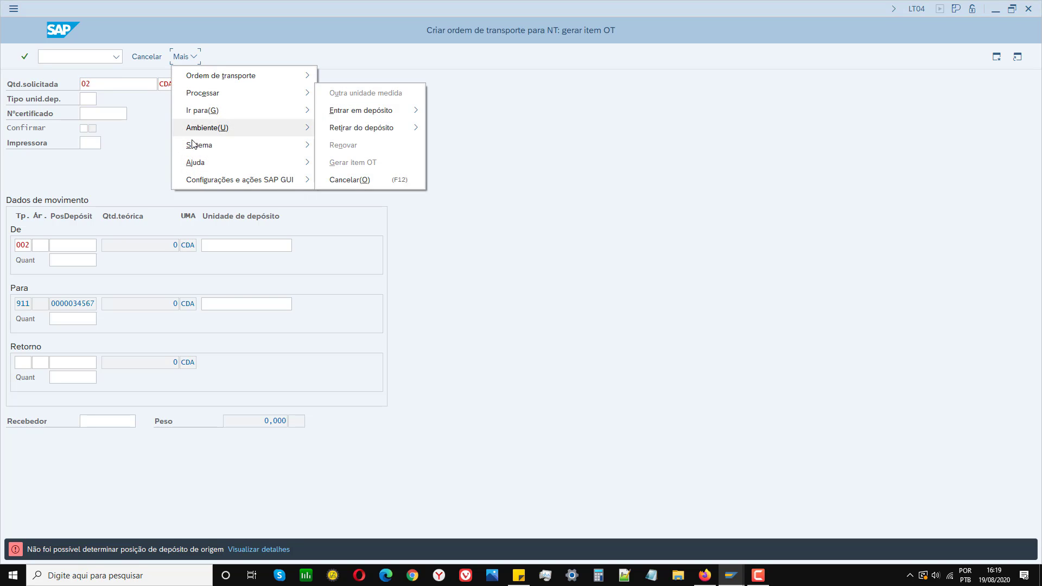
left_click(150, 144)
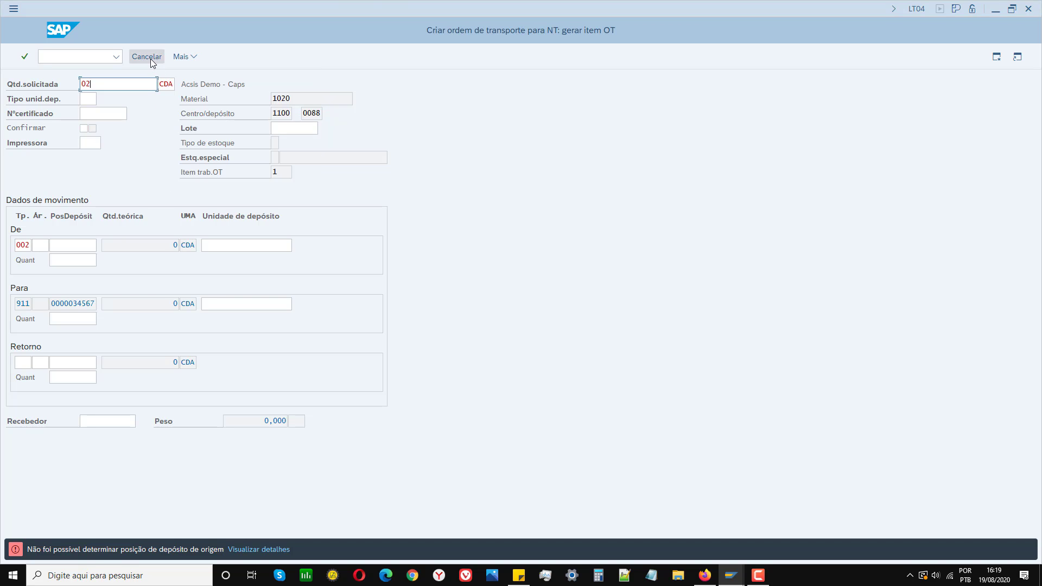
left_click(25, 56)
type("1")
left_click(25, 56)
Read the details of the source bin error, cancel the item, and continue to the next material without creating transfer order items.
left_click(242, 550)
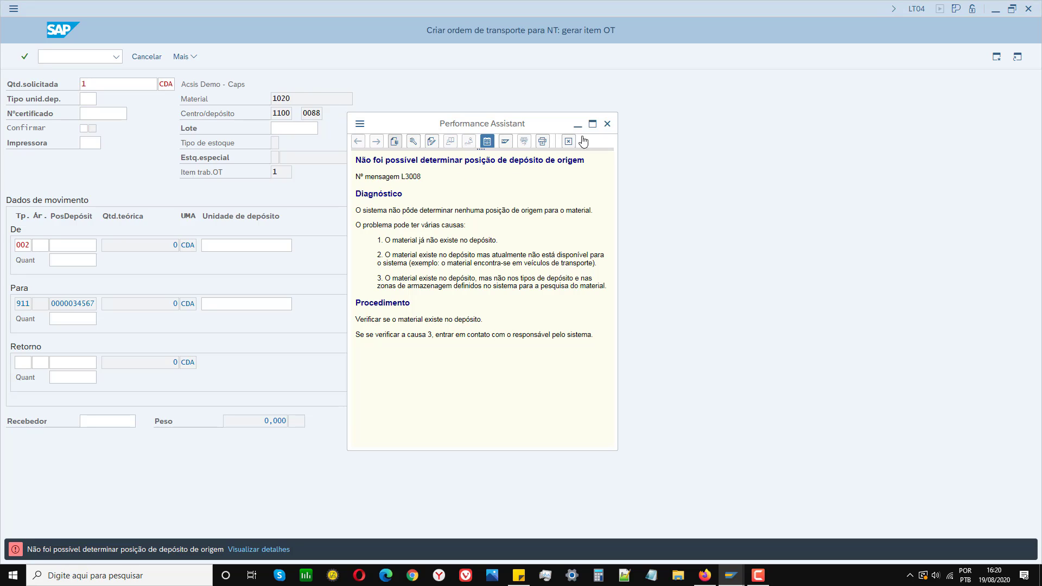
left_click(152, 63)
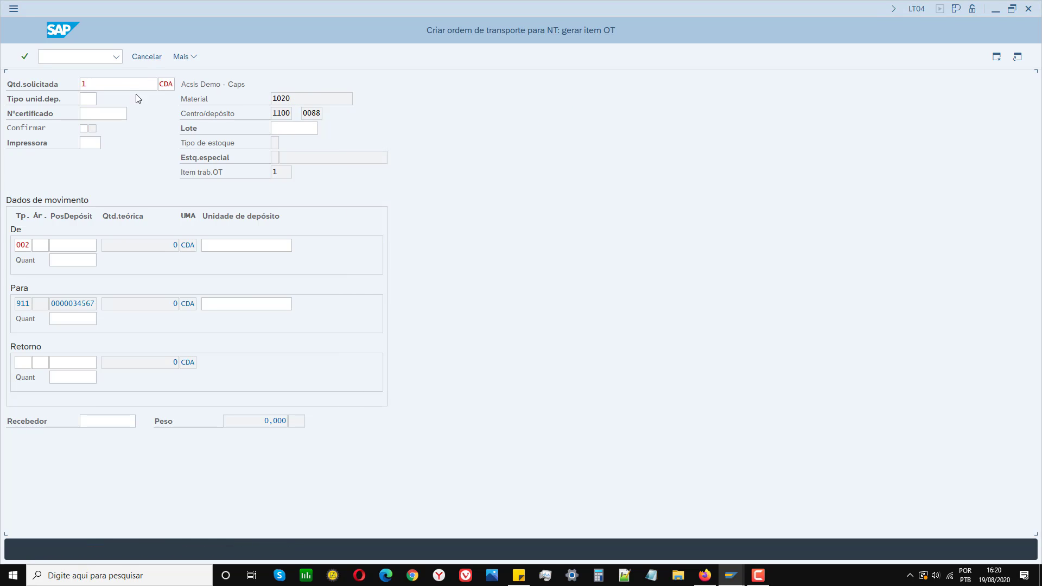
key("Return")
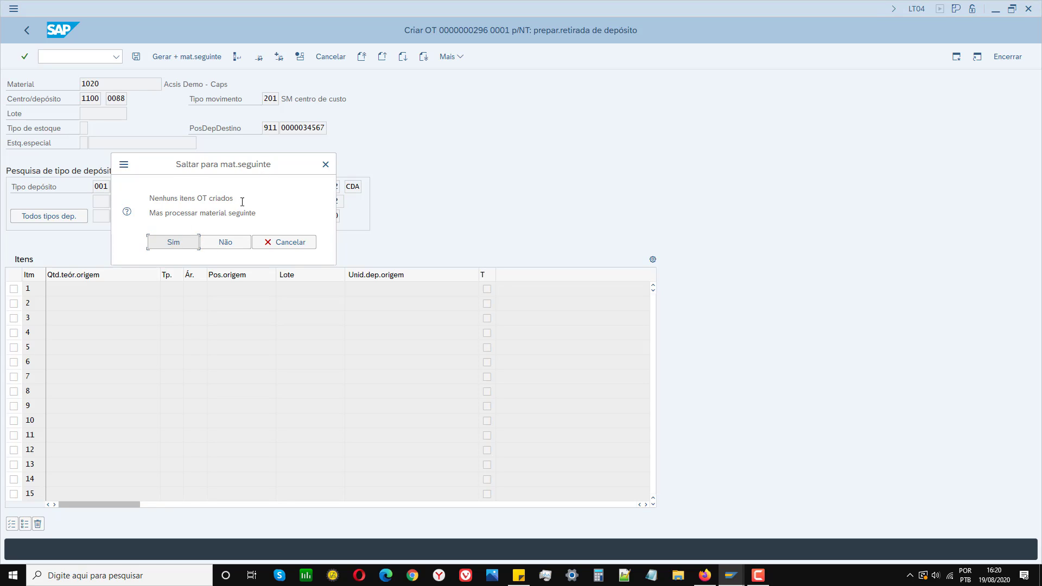
key("Return")
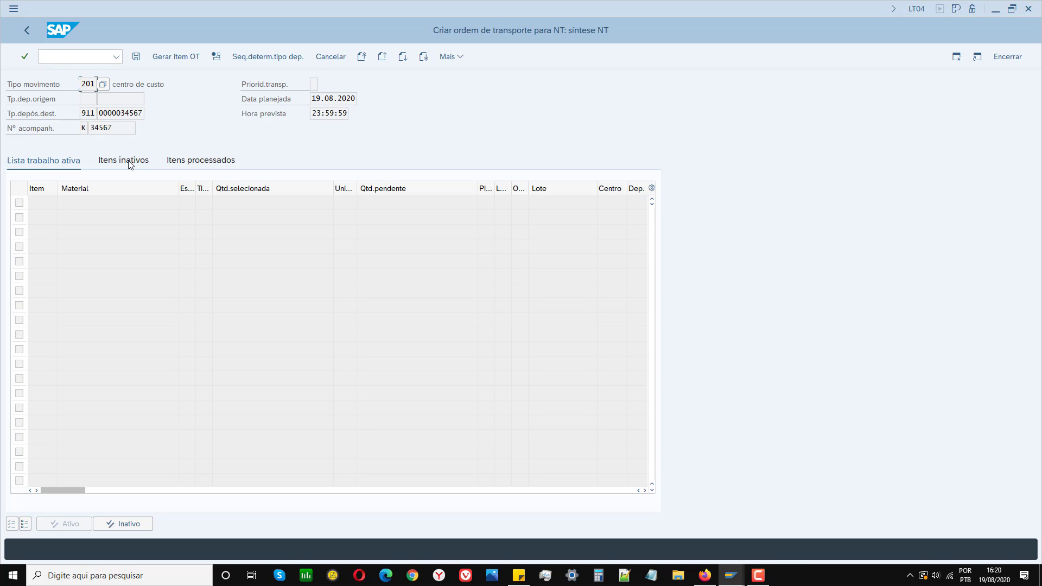
Review the requirement's inactive items, including the material search help, and return to the active worklist.
key("Return")
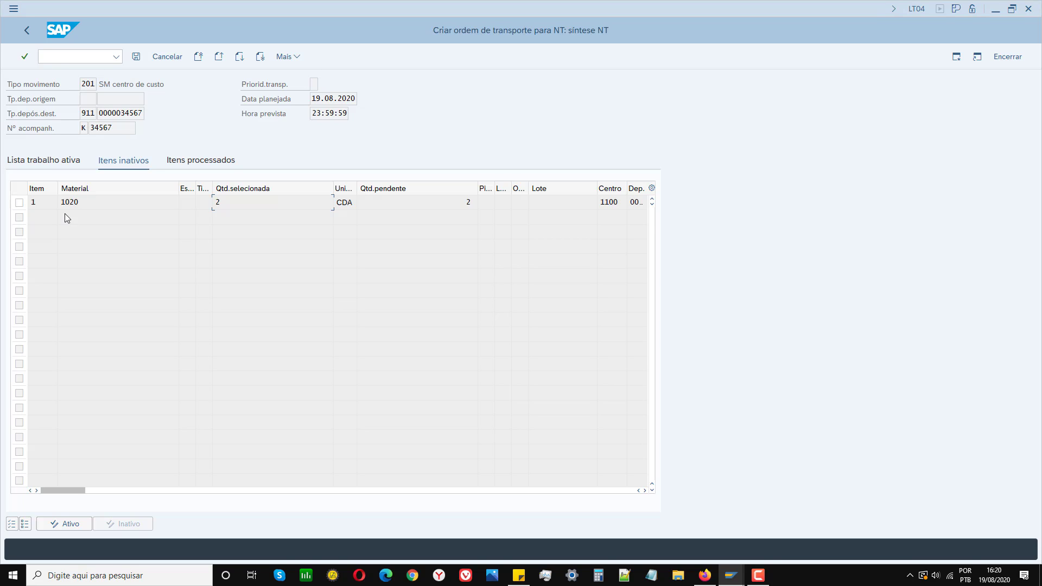
left_click(116, 208)
left_click(184, 203)
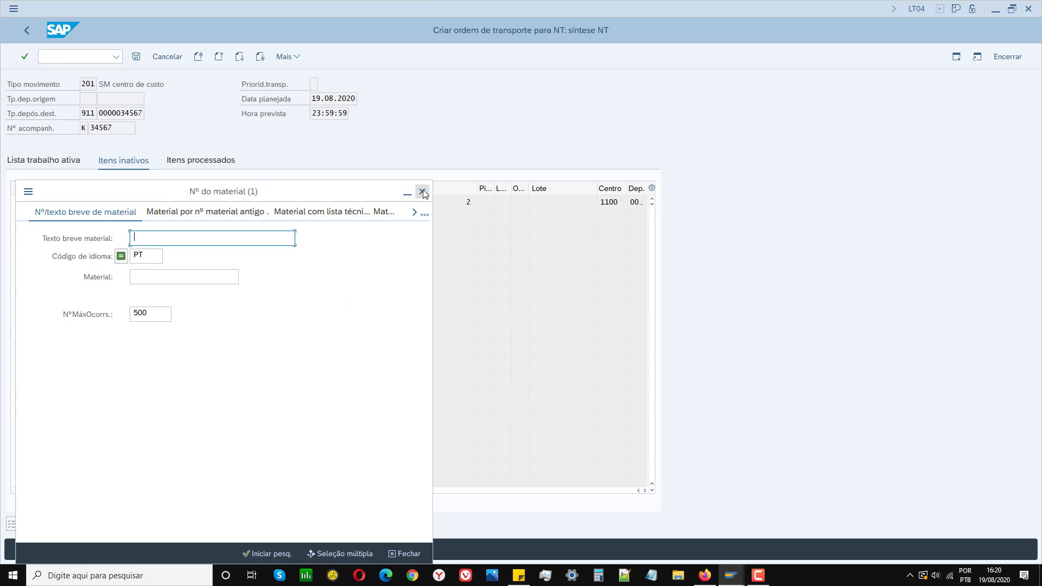
key("Escape")
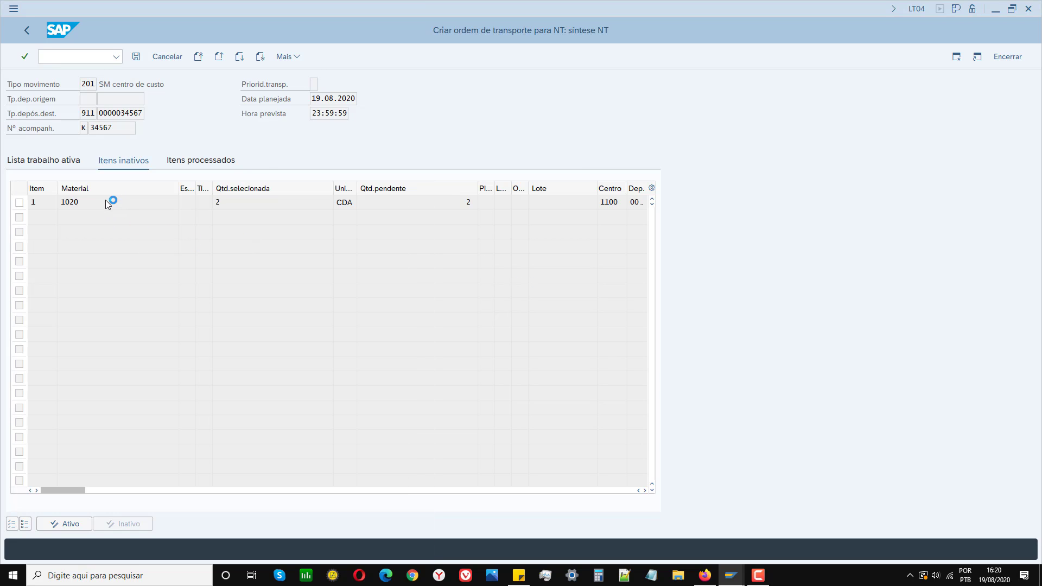
left_click(45, 162)
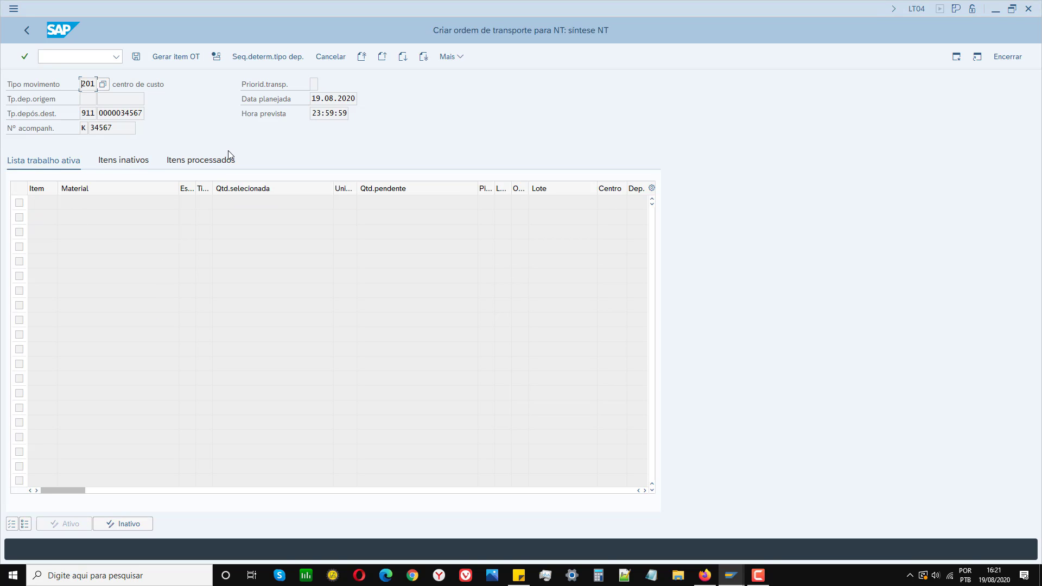
key("Return")
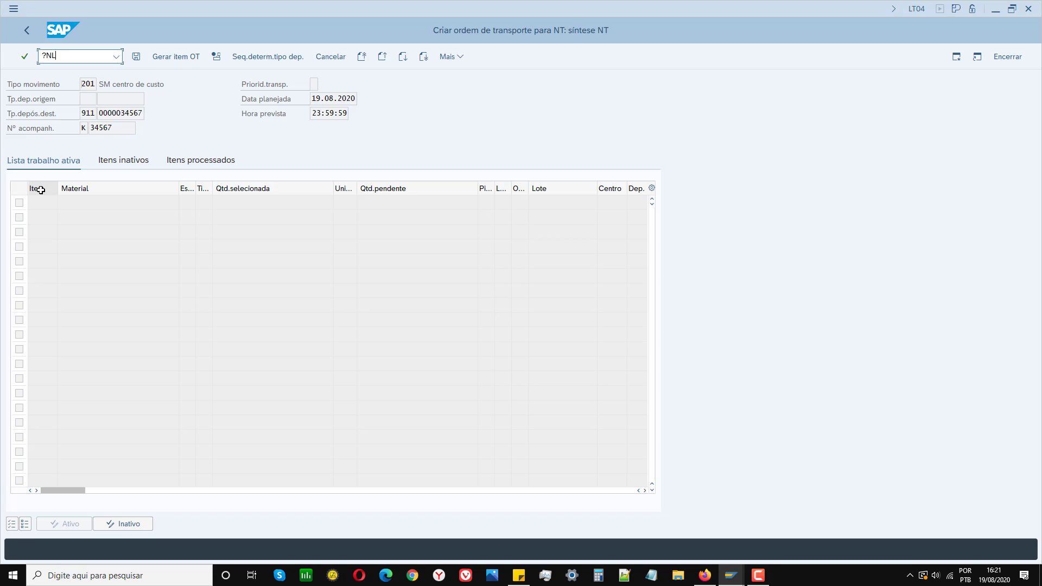
Switch to transaction LT21 and try to display a transfer order by its number in warehouse 001.
key("Return")
left_click(52, 59)
type("/NLT04")
key("Return")
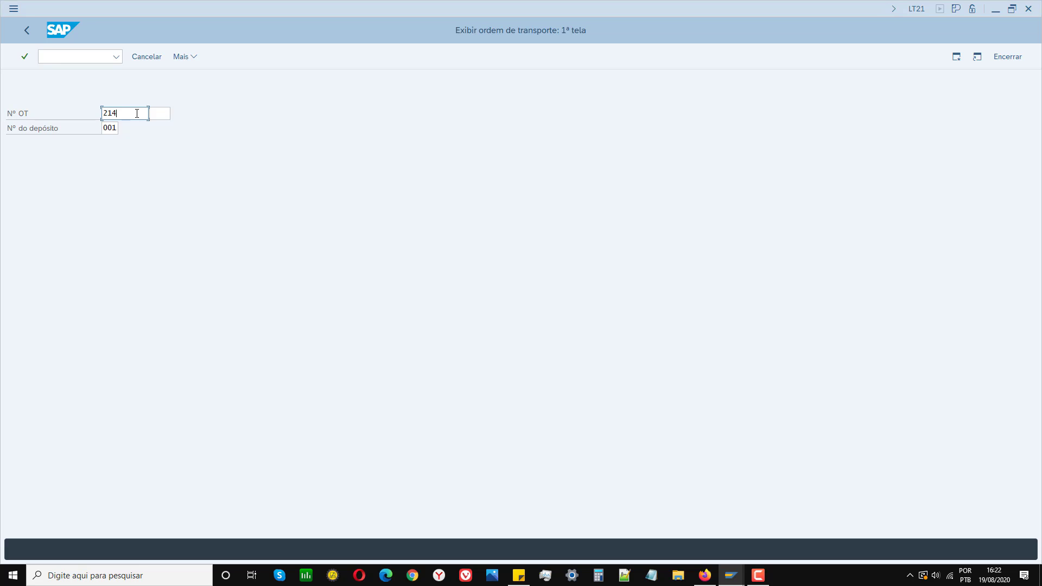
key("Return")
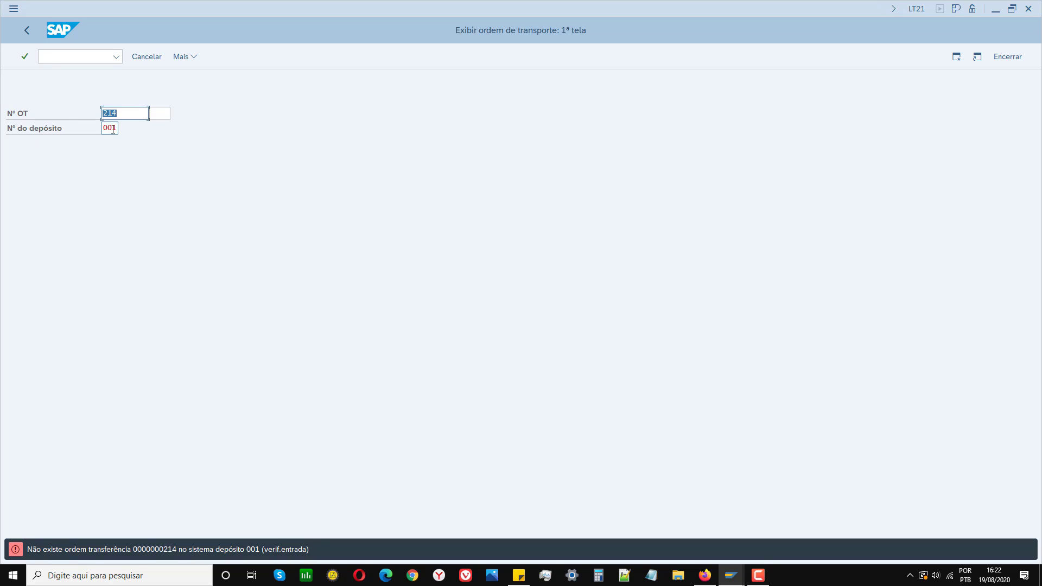
Try to display the same transfer order with warehouse 002 (Gisé) chosen from the list of warehouse numbers.
left_click(117, 126)
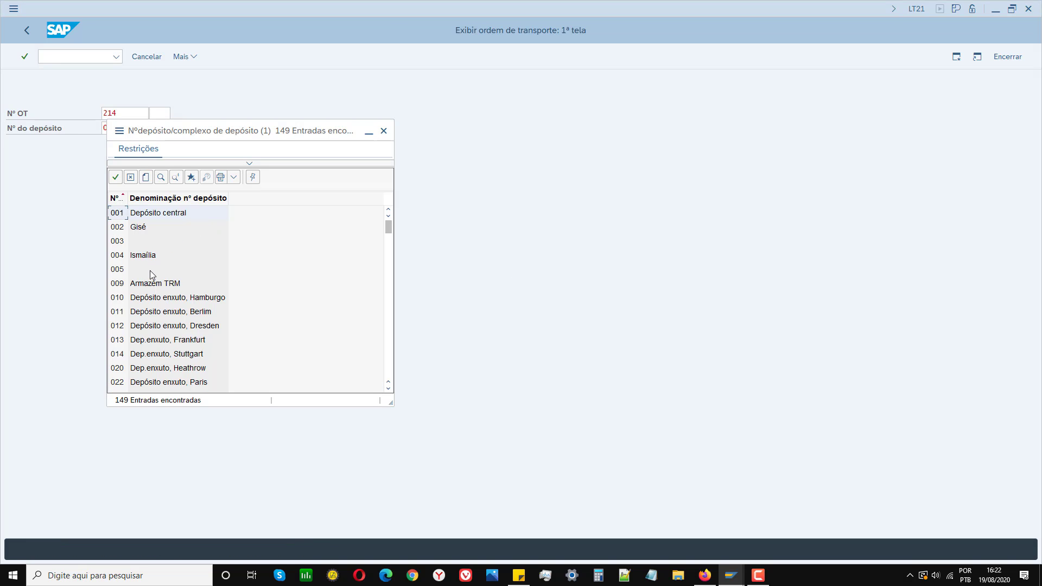
left_click(138, 228)
left_click(115, 177)
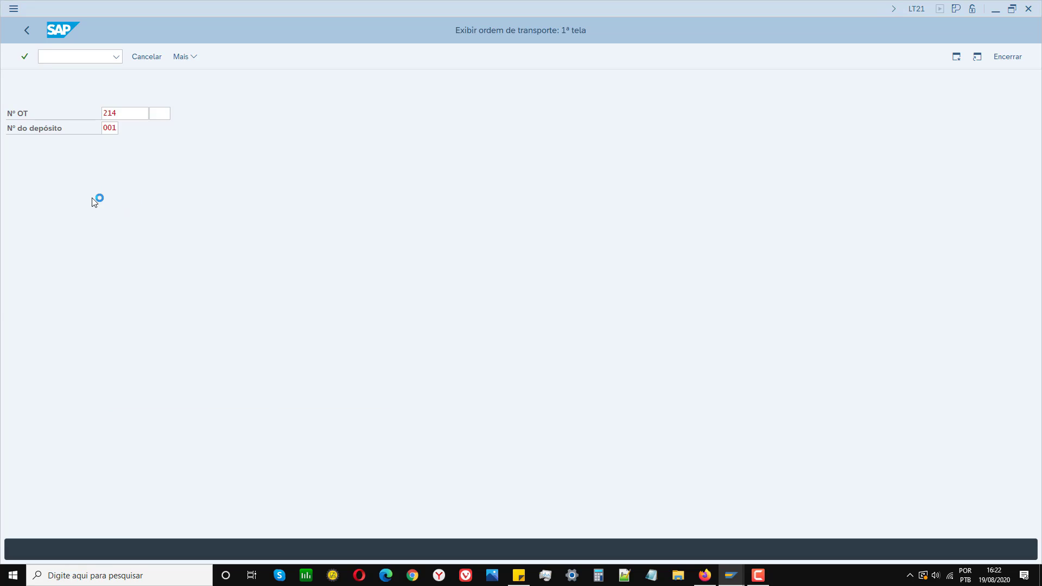
key("Return")
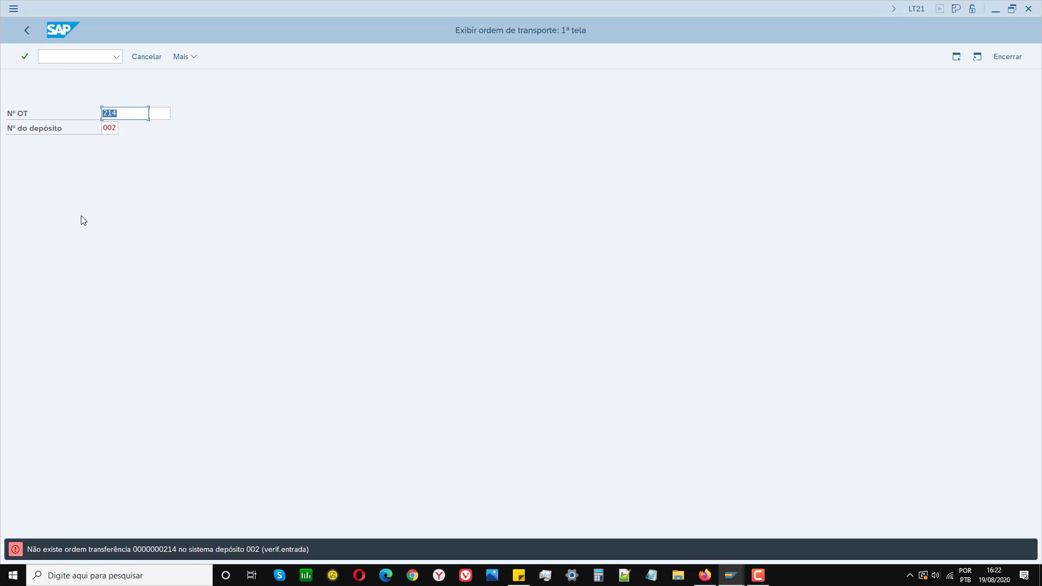
Set the warehouse number back to 001 (Depósito central) and retry displaying the same transfer order.
left_click(115, 127)
left_click(124, 128)
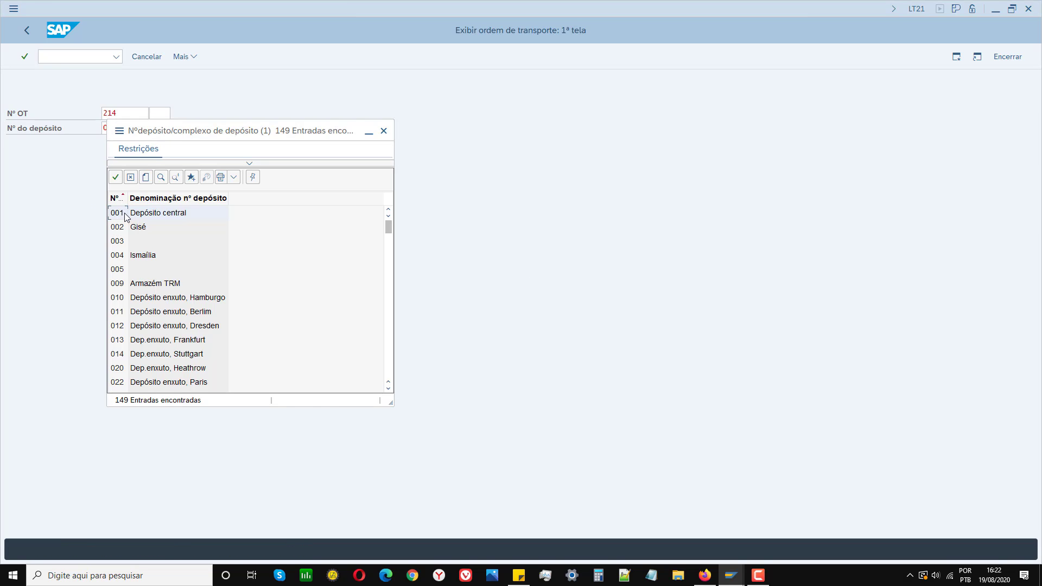
left_click(135, 214)
left_click(115, 177)
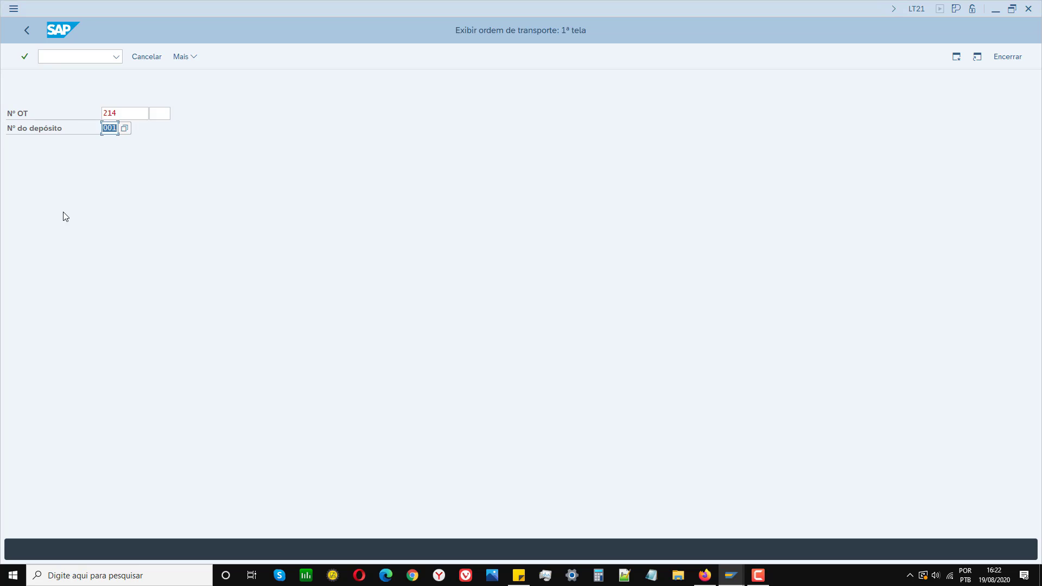
left_click(24, 56)
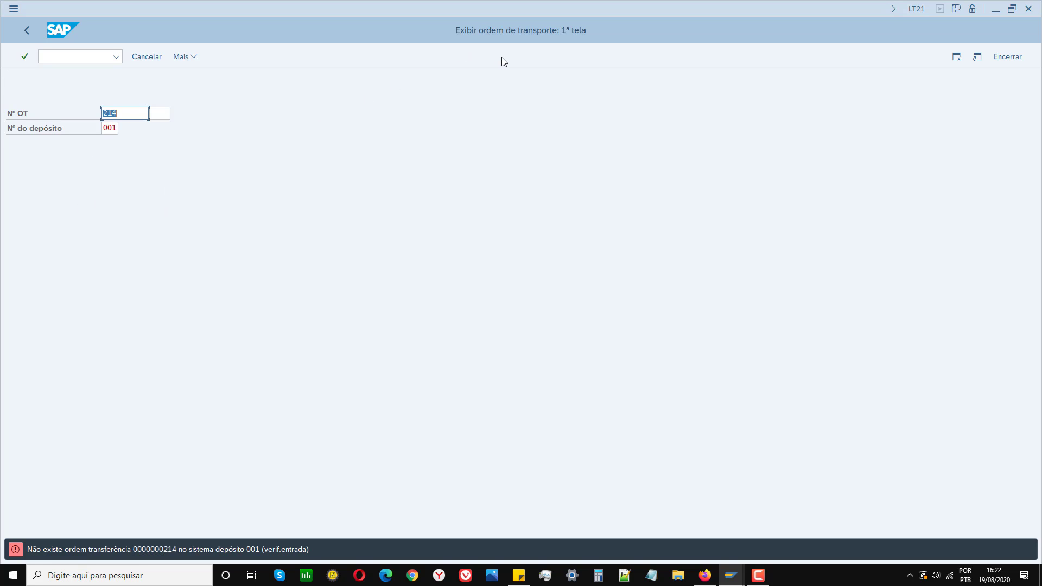
Enter a different transfer order number for warehouse 001 and display its item list overview.
type("100")
key("Return")
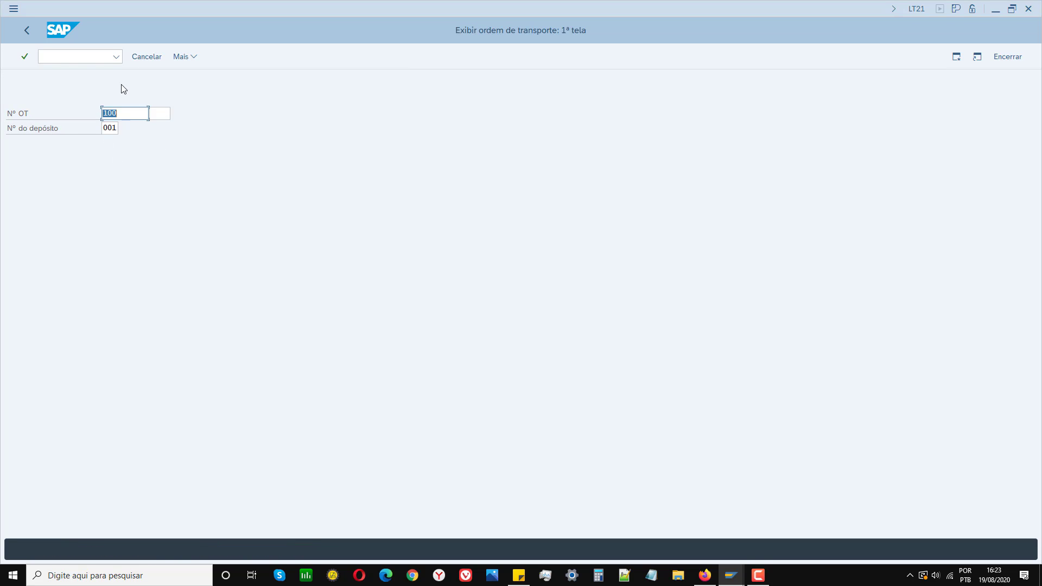
left_click(24, 57)
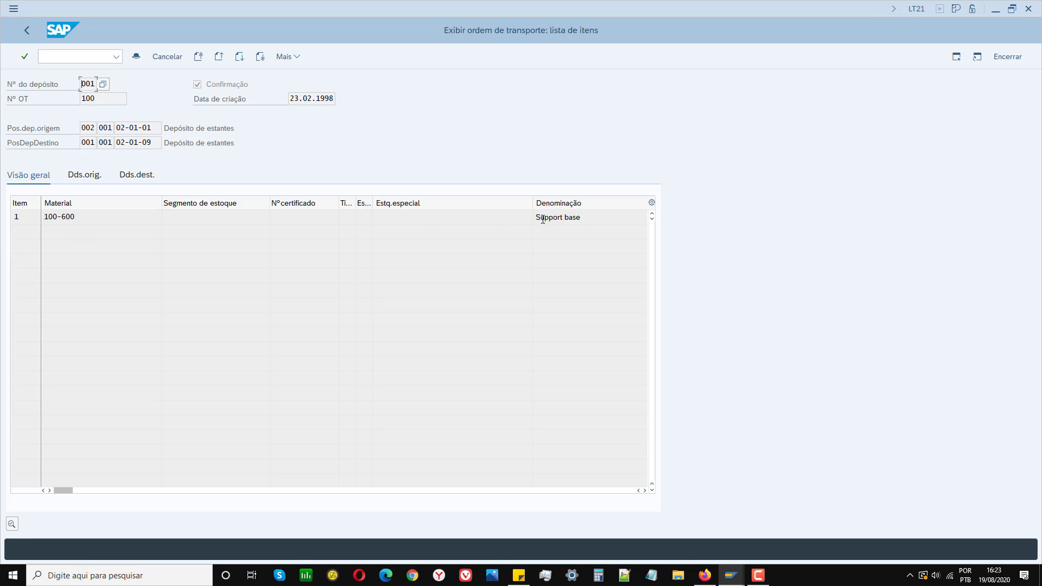
mouse_move(63, 491)
left_mouse_down()
mouse_move(228, 490)
mouse_move(60, 475)
left_mouse_up()
Show the item's source data (Dds.orig.), narrow the Material column, and widen both confirmation status columns to reveal their full headings.
left_click(63, 56)
key("Return")
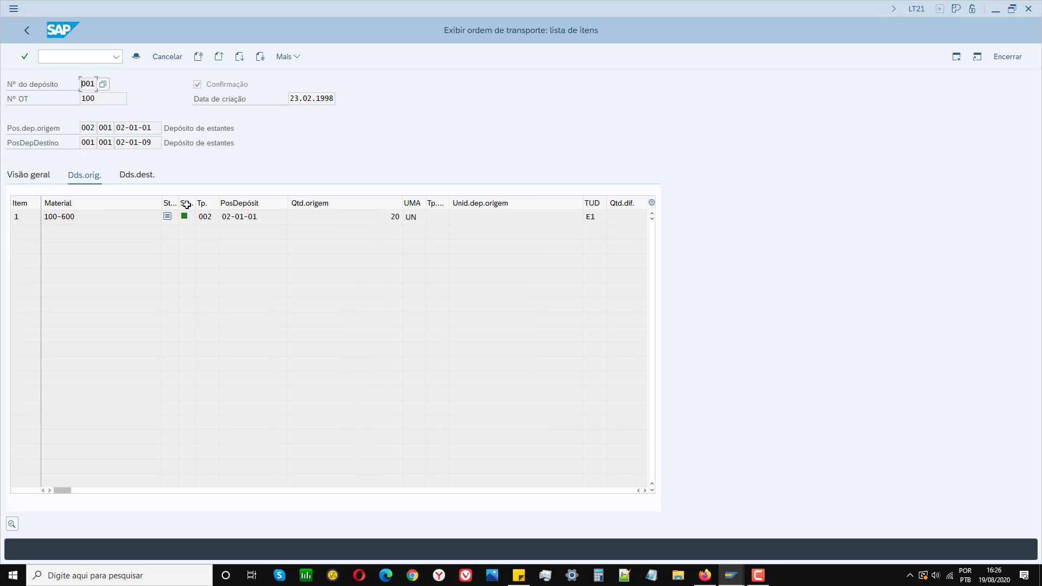
left_click_drag(162, 205, 96, 204)
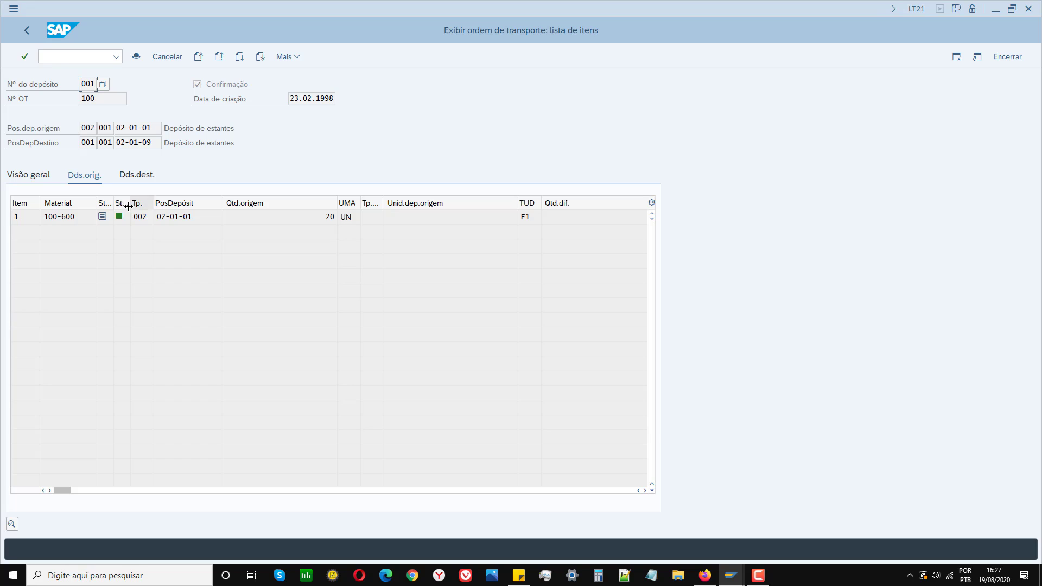
left_click_drag(114, 203, 280, 202)
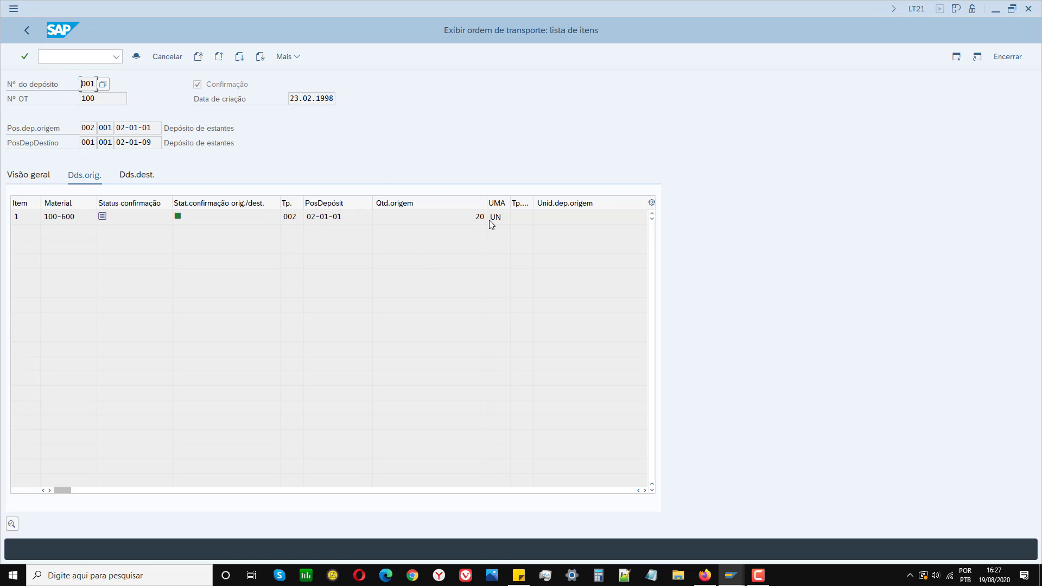
left_click_drag(67, 491, 43, 492)
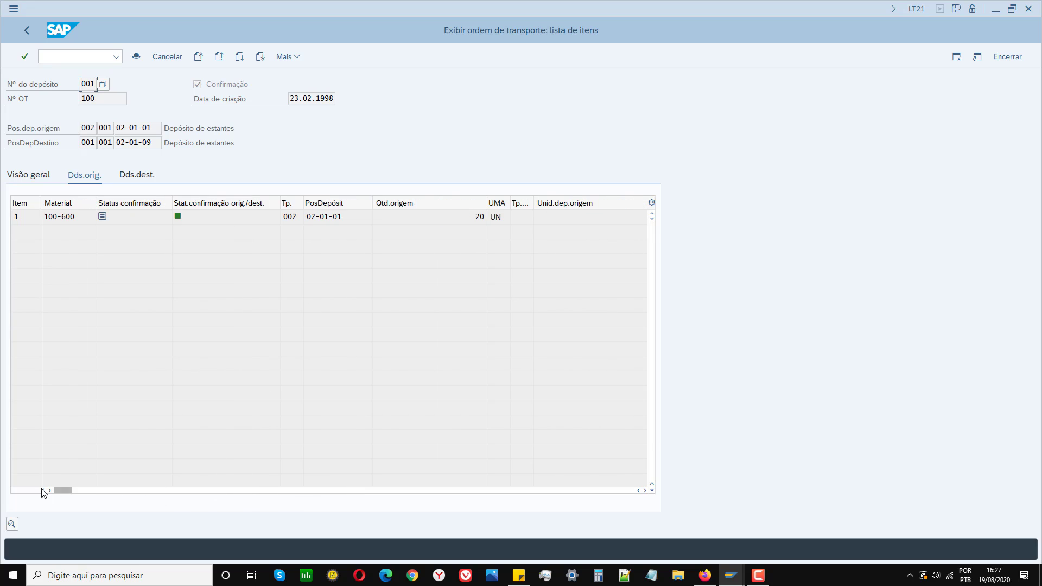
View the transfer order item's destination data (Dds.dest.) and return to the general overview (Visão geral).
left_click(132, 177)
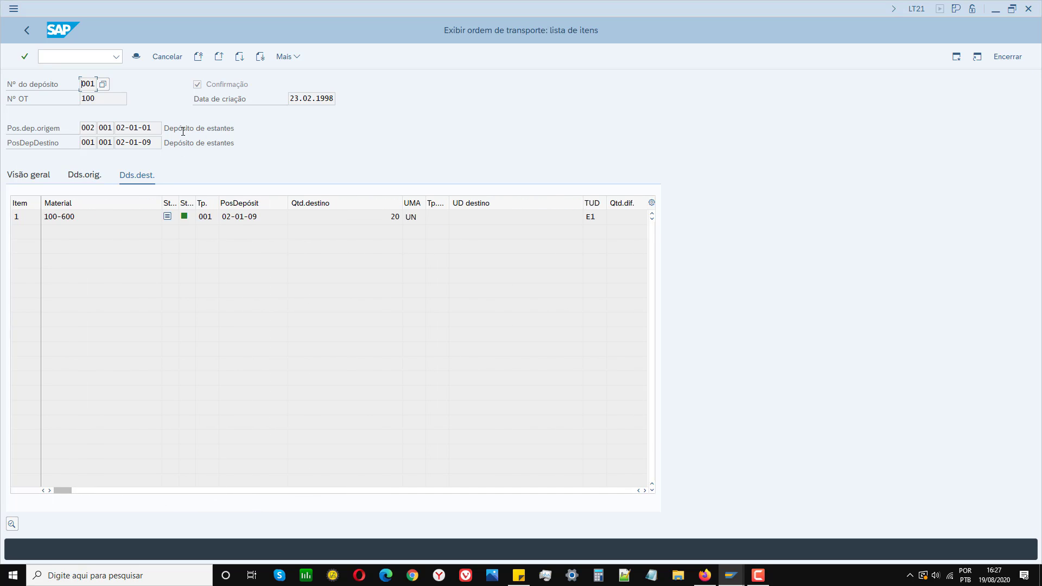
left_click(185, 218)
left_click(30, 176)
left_click(21, 57)
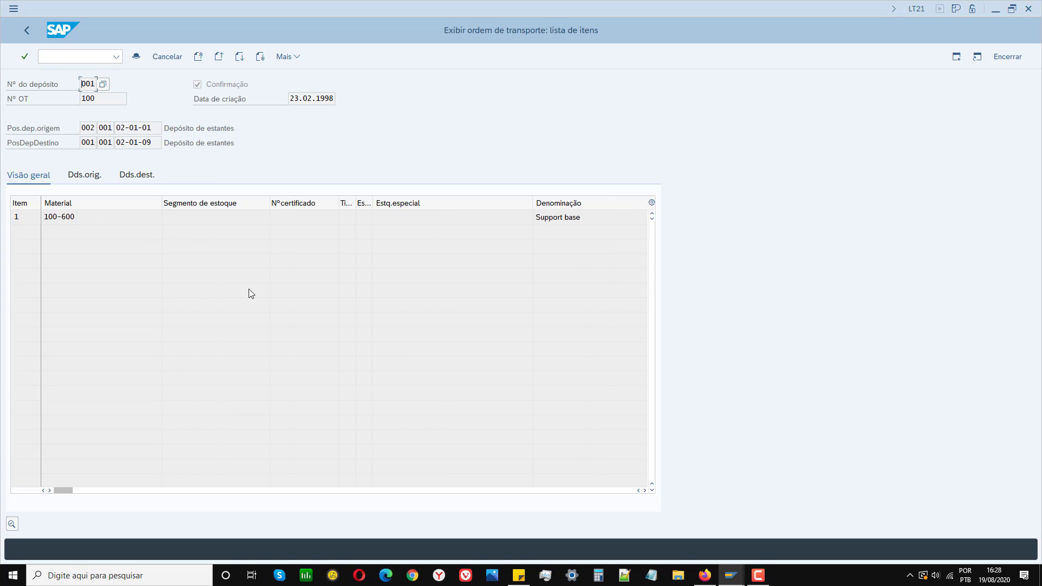
left_click(25, 56)
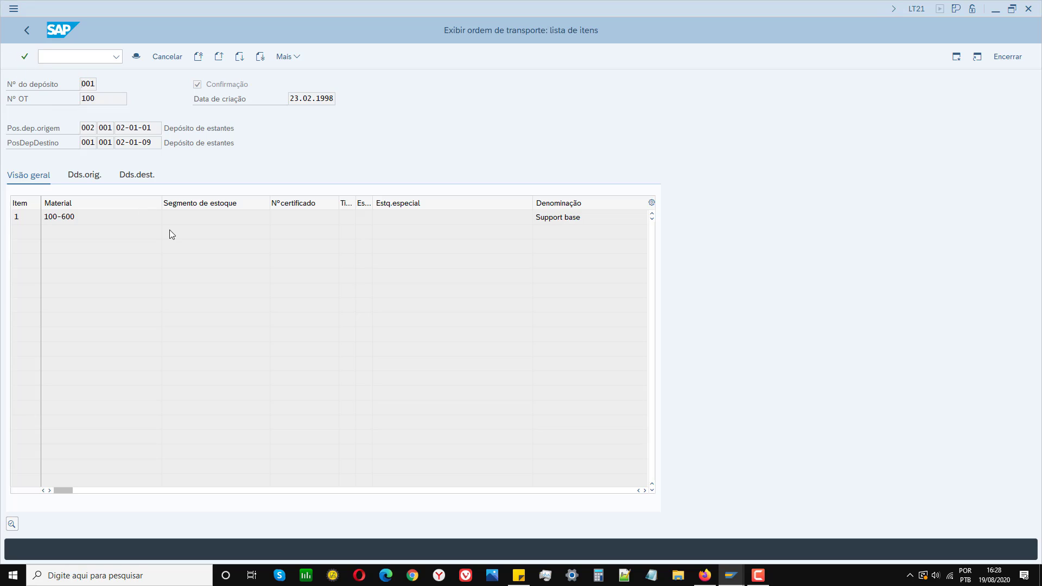
Check the item's source data again and go over its confirmation status in the destination data.
left_click(84, 175)
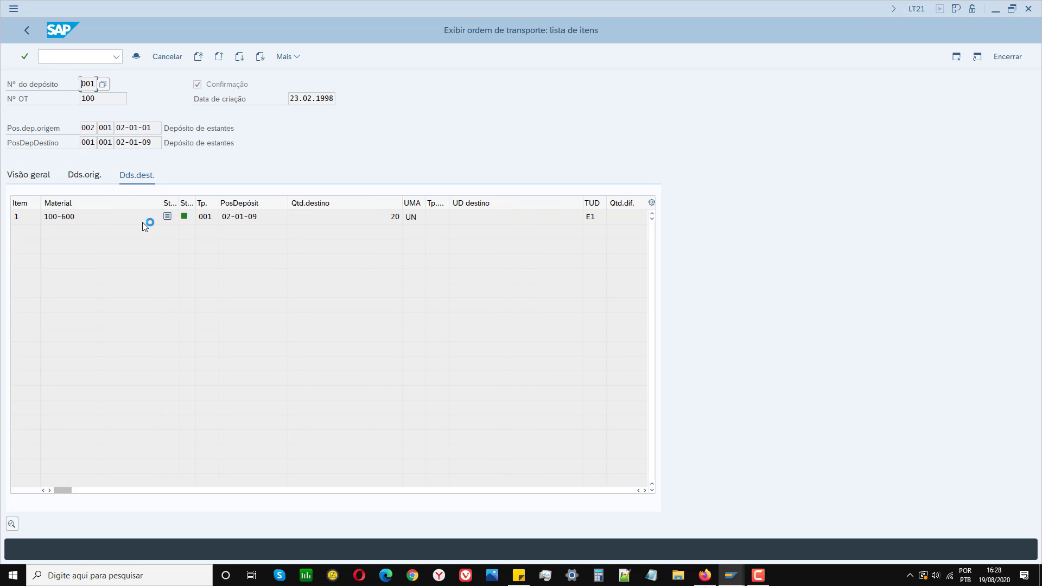
left_click(25, 56)
left_click(184, 217)
left_click(758, 575)
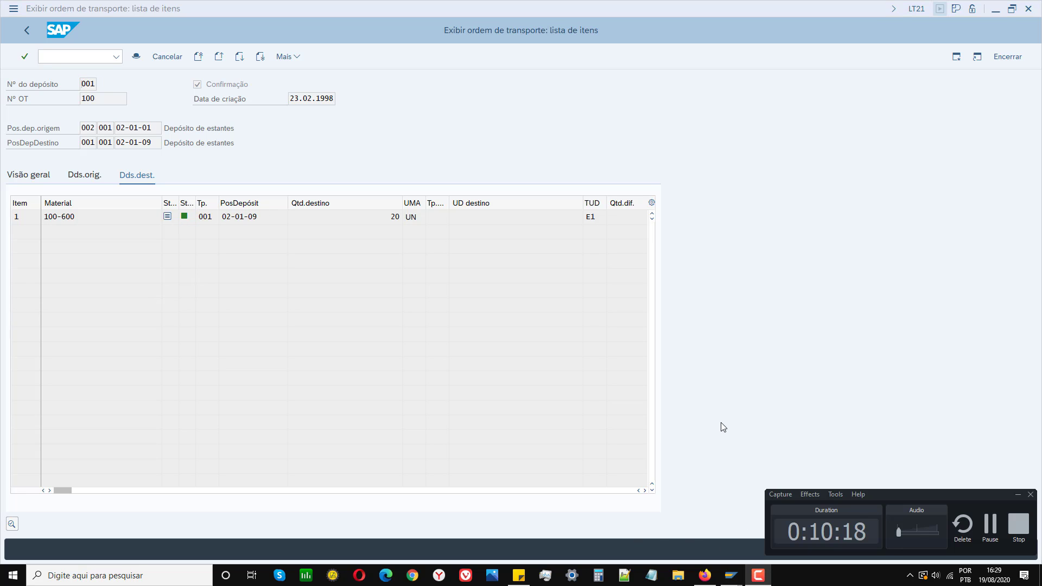
key("alt+Tab")
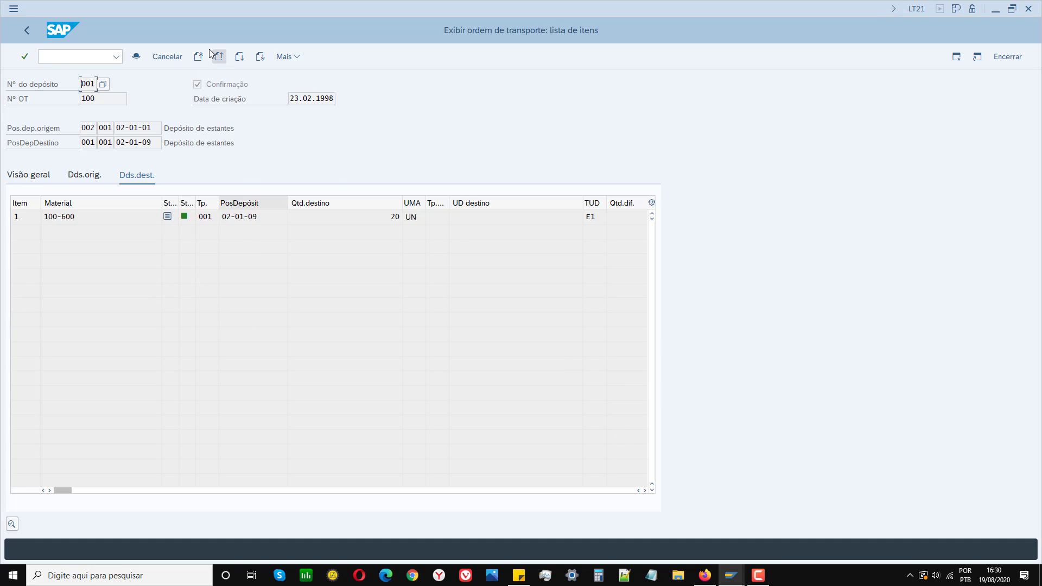
left_click(271, 206)
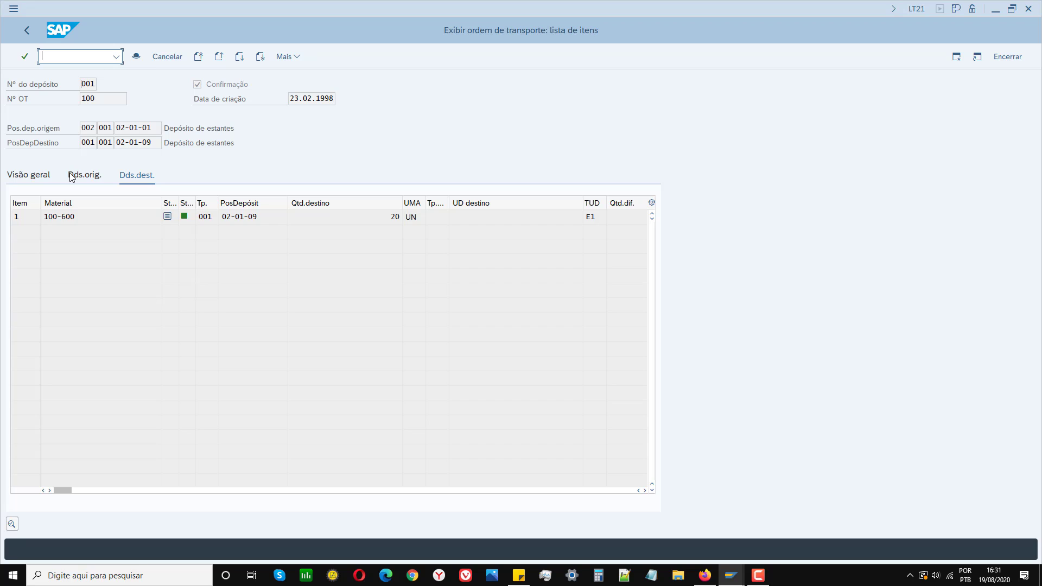
Open transaction LT12 and try to confirm the same transfer order in warehouse 001 with the process set to Visível.
type("OL")
type("T21")
key("Return")
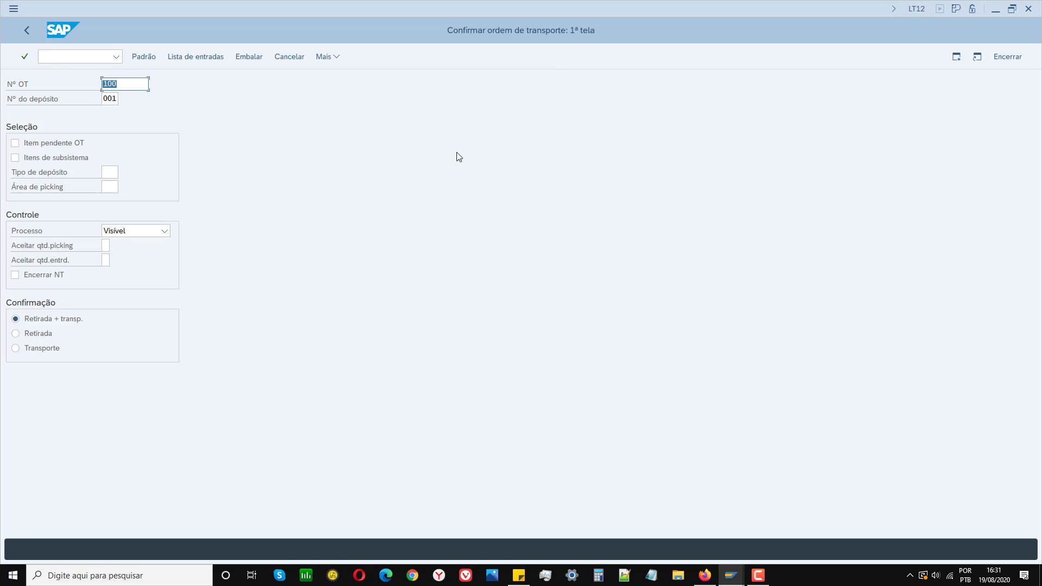
left_click(114, 98)
key("Return")
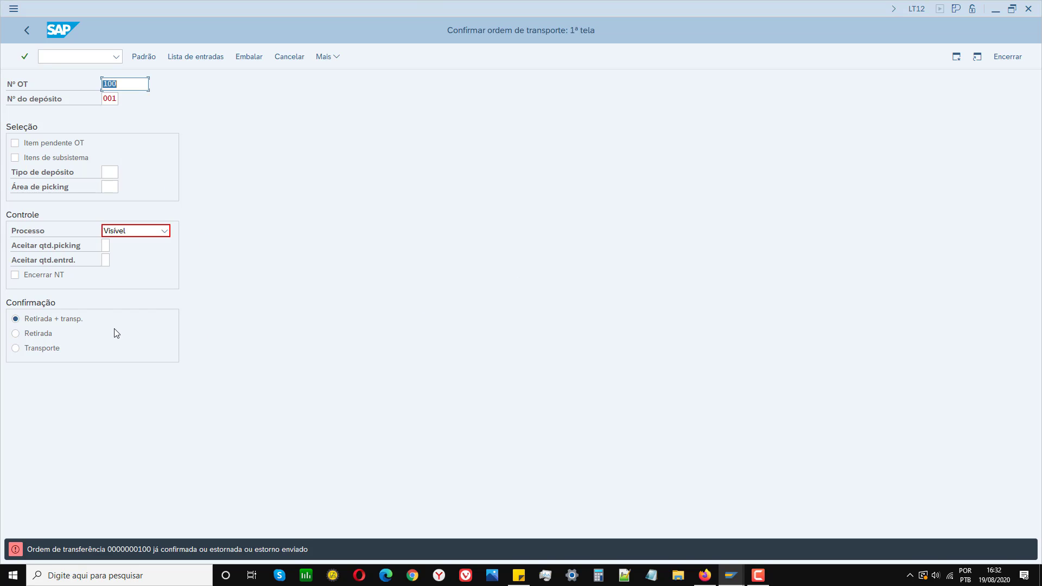
Set the confirmation process to Controlado pelo sistema and try again to confirm the transfer order.
left_click(165, 232)
left_click(166, 230)
left_click(165, 230)
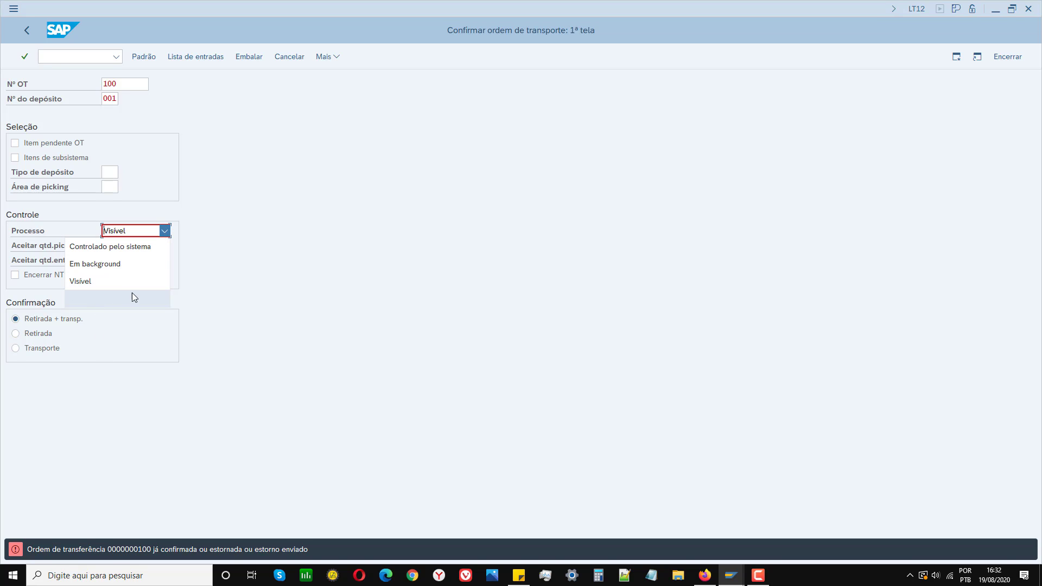
left_click(124, 247)
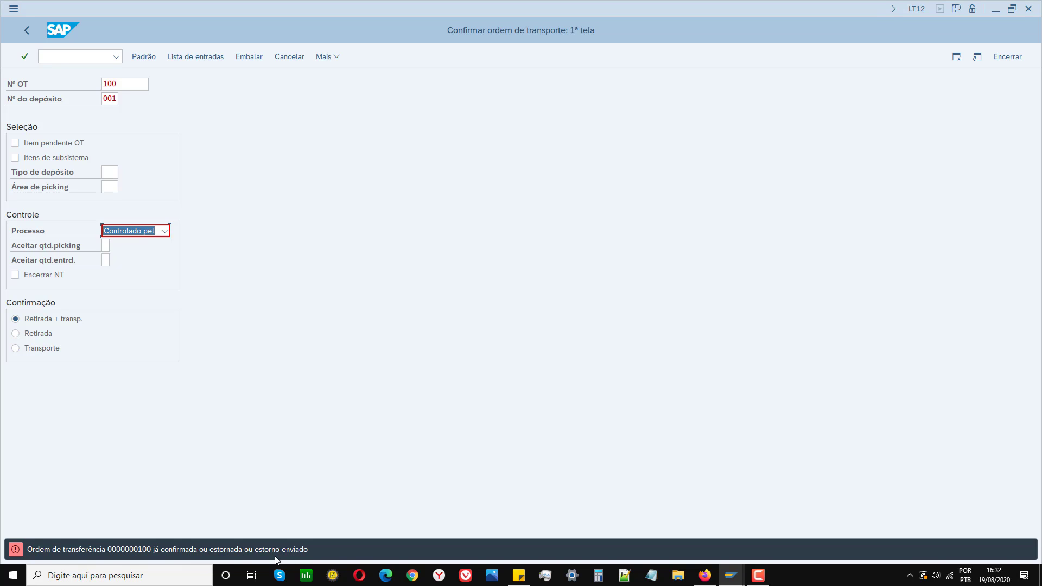
left_click(24, 57)
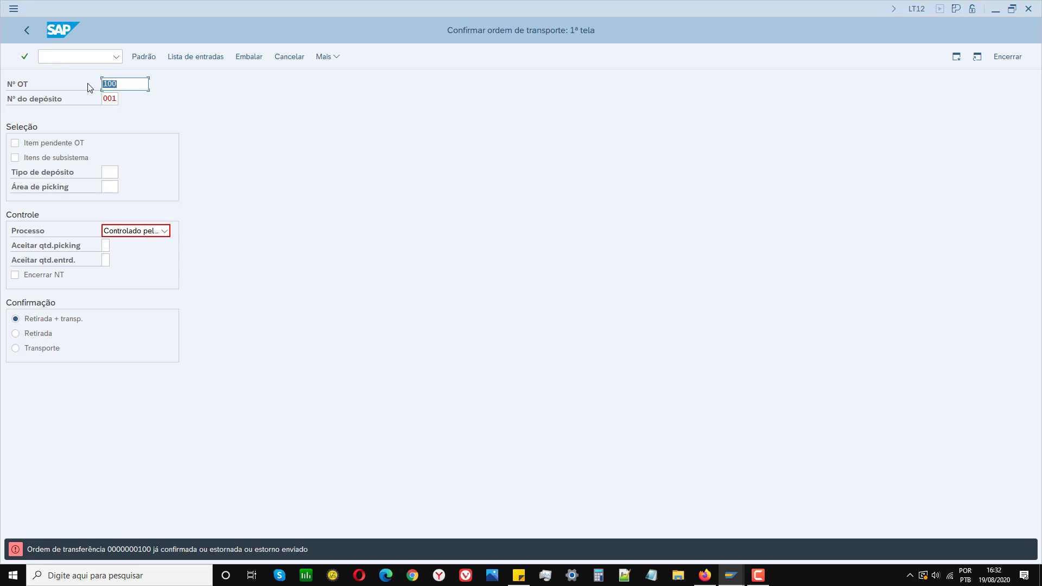
Try to confirm five other transfer orders in warehouse 001, entering a different transfer order number each time.
type("214")
left_click(24, 56)
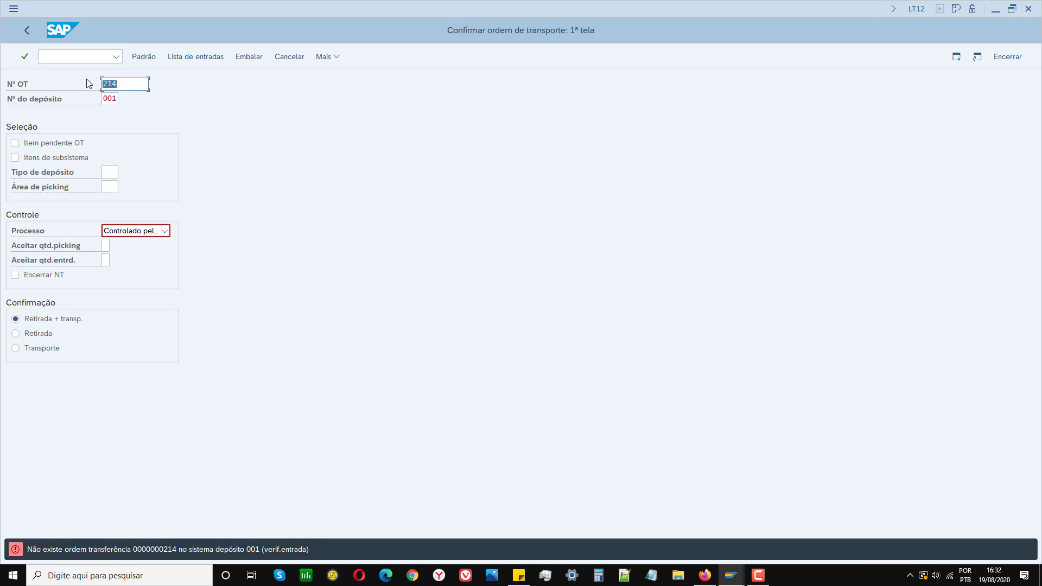
type("99")
key("Return")
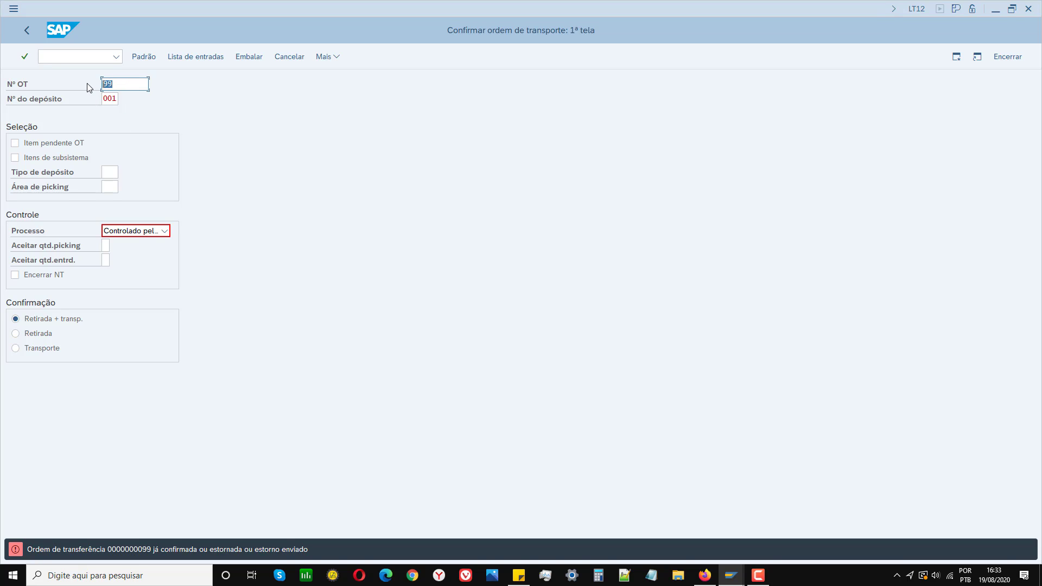
type("1")
key("Return")
type("215")
key("Return")
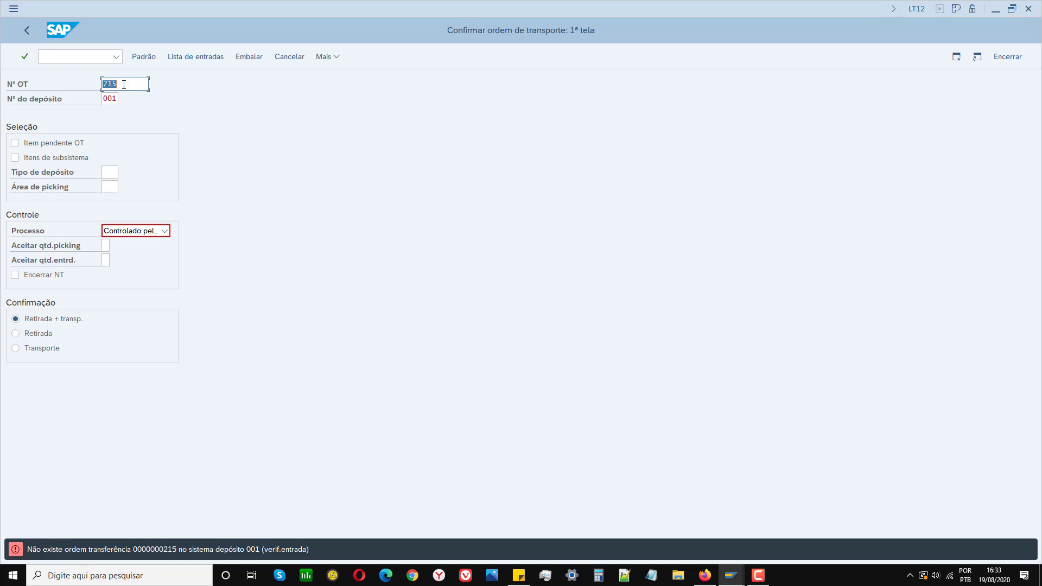
type("216")
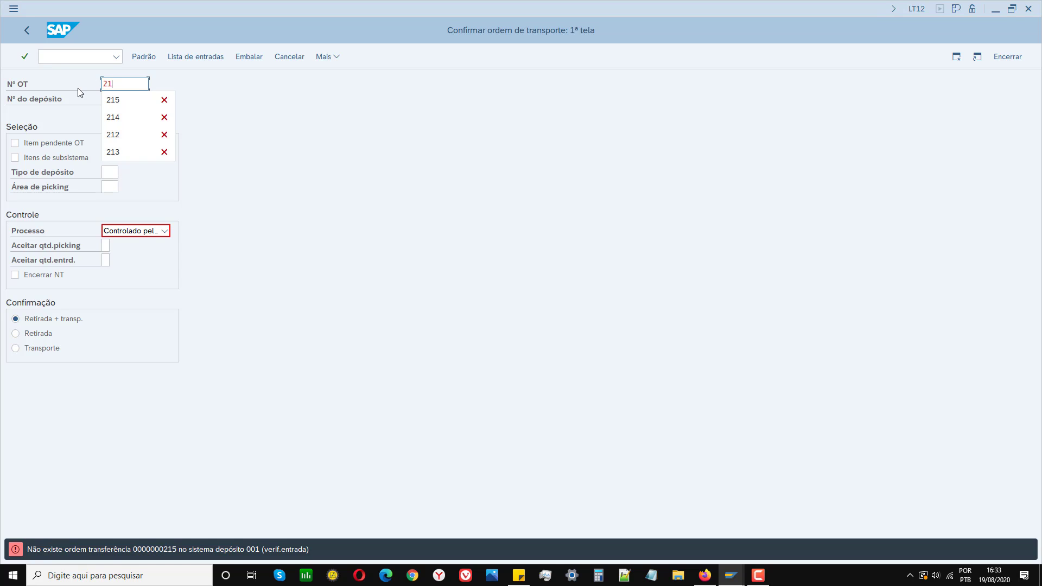
key("Return")
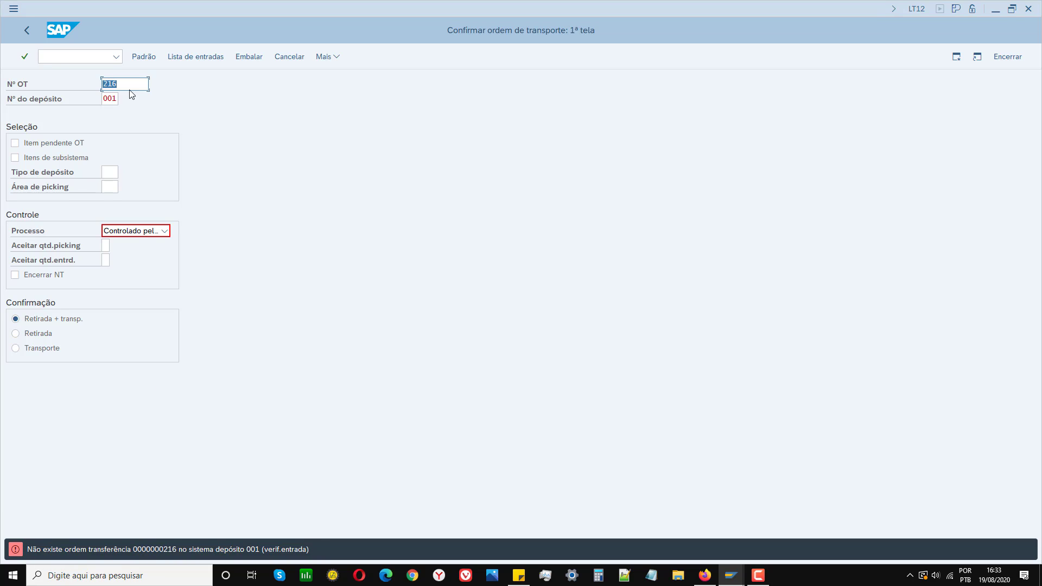
Try two more transfer order numbers and the original one again, and leave the transfer order confirmation.
type("212")
key("Return")
type("110")
key("Return")
type("100")
key("Return")
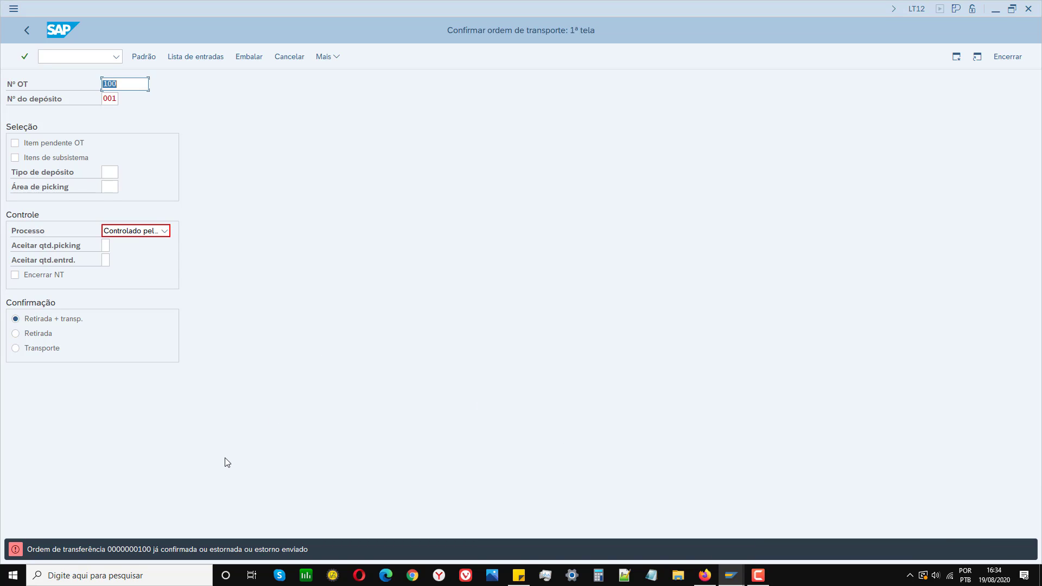
left_click(26, 30)
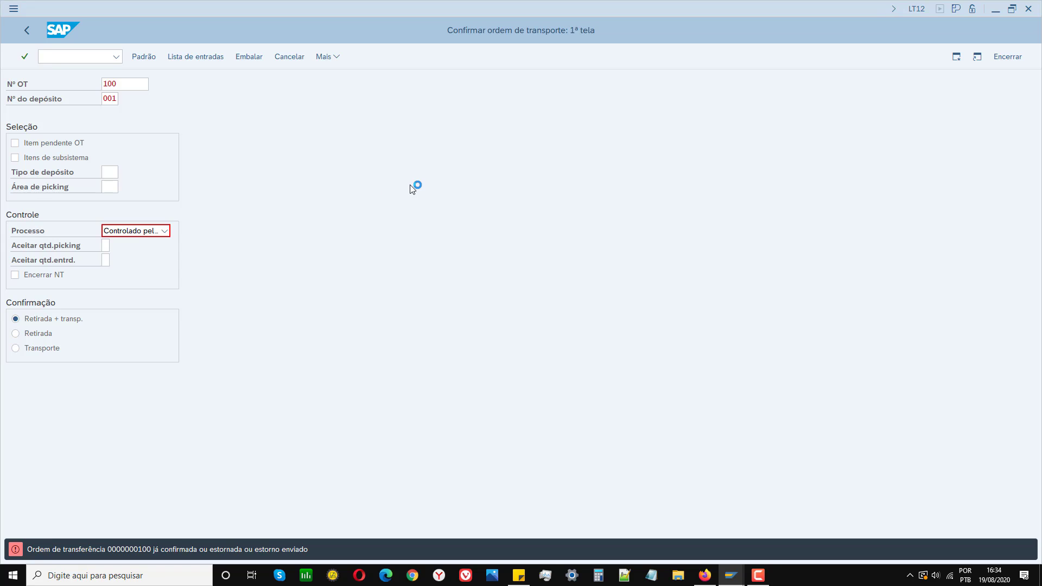